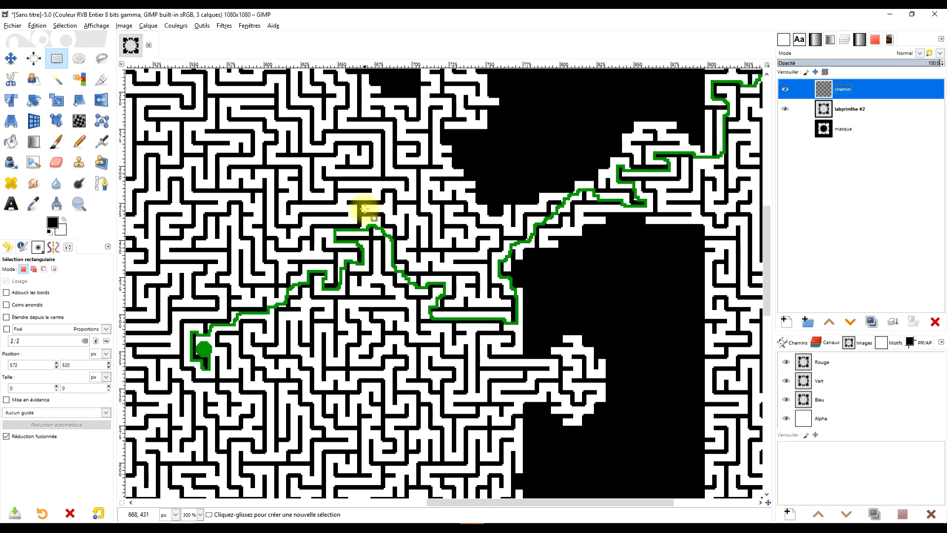
Step: Examine the green solution path winding through the finished maze at different zoom levels
scroll(527, 241, down, 4)
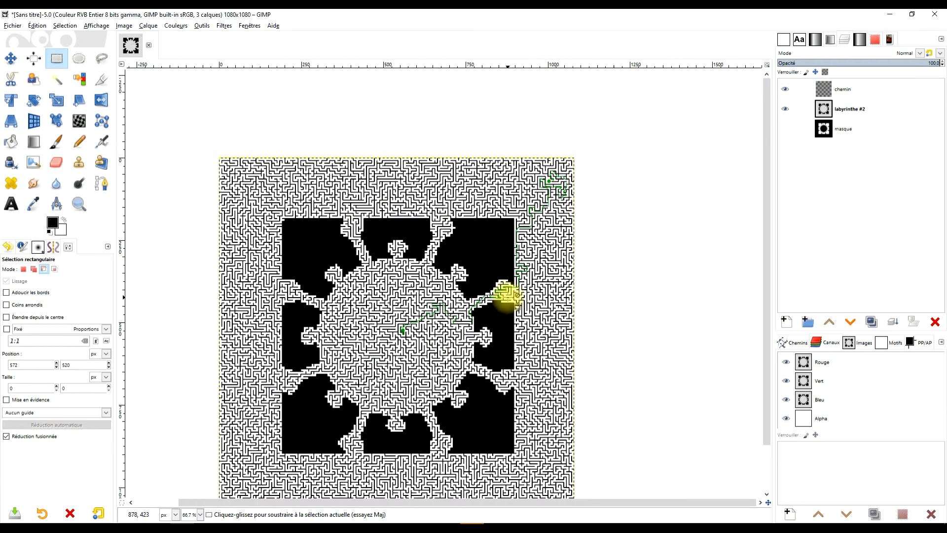
drag(455, 353, 494, 312)
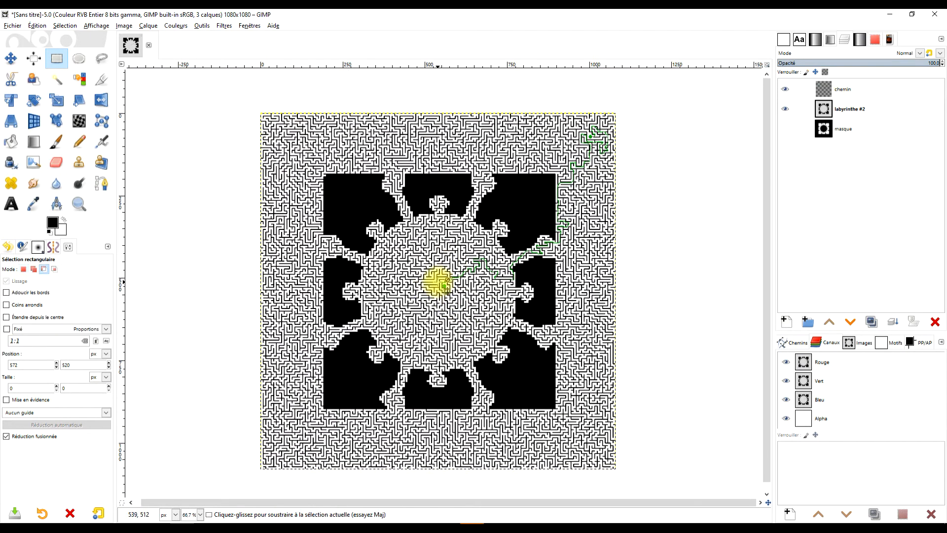
scroll(447, 285, up, 5)
drag(569, 265, 310, 338)
drag(534, 325, 370, 350)
drag(588, 209, 423, 285)
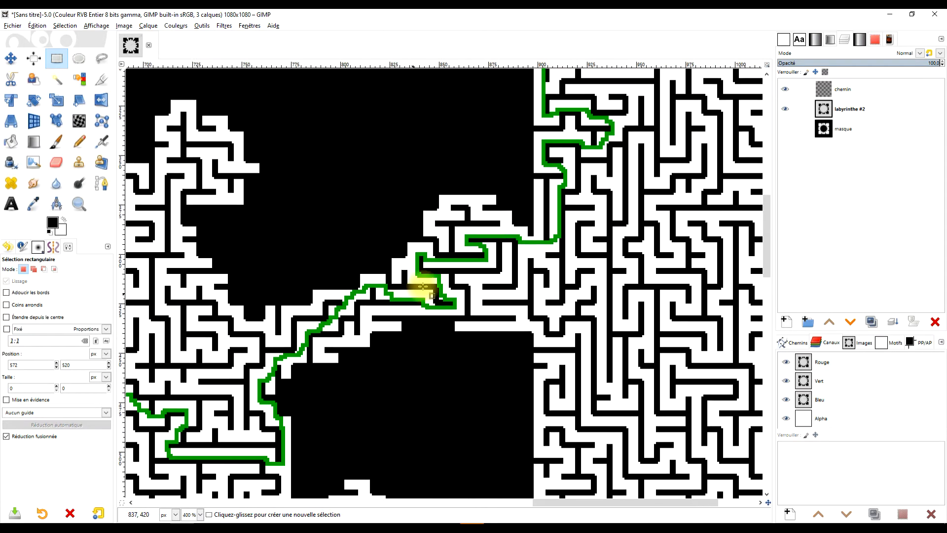
drag(618, 190, 518, 286)
drag(558, 118, 527, 291)
drag(551, 210, 508, 343)
drag(529, 234, 472, 335)
drag(560, 210, 510, 334)
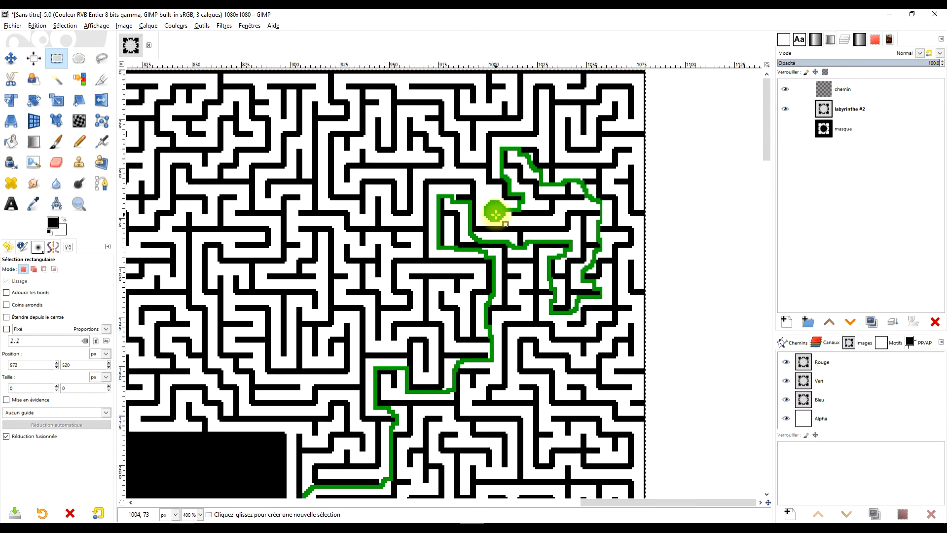
scroll(513, 242, down, 3)
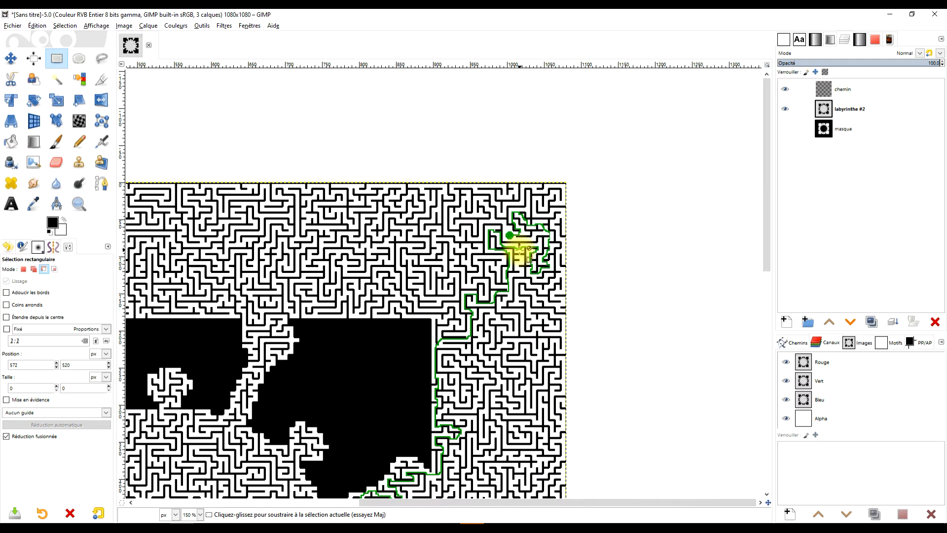
scroll(537, 240, down, 3)
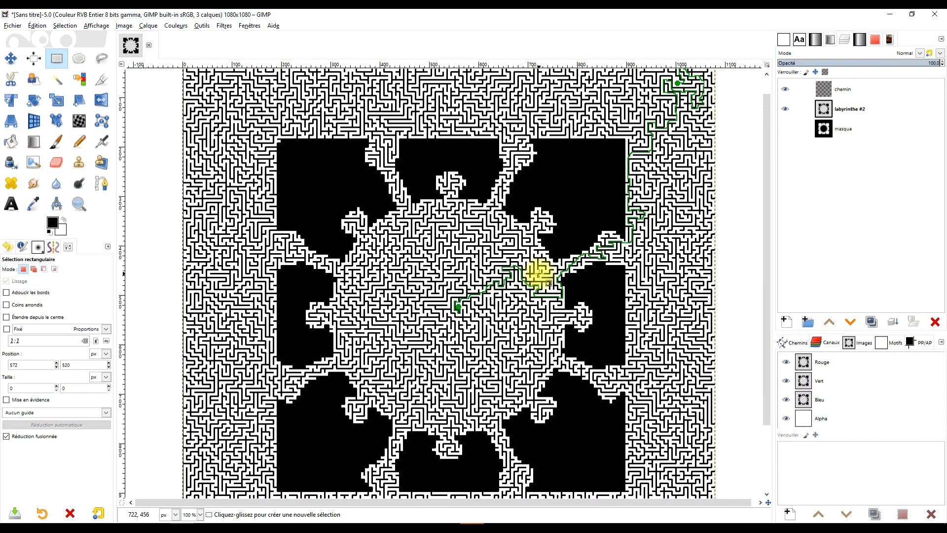
scroll(540, 270, up, 1)
drag(535, 278, 503, 264)
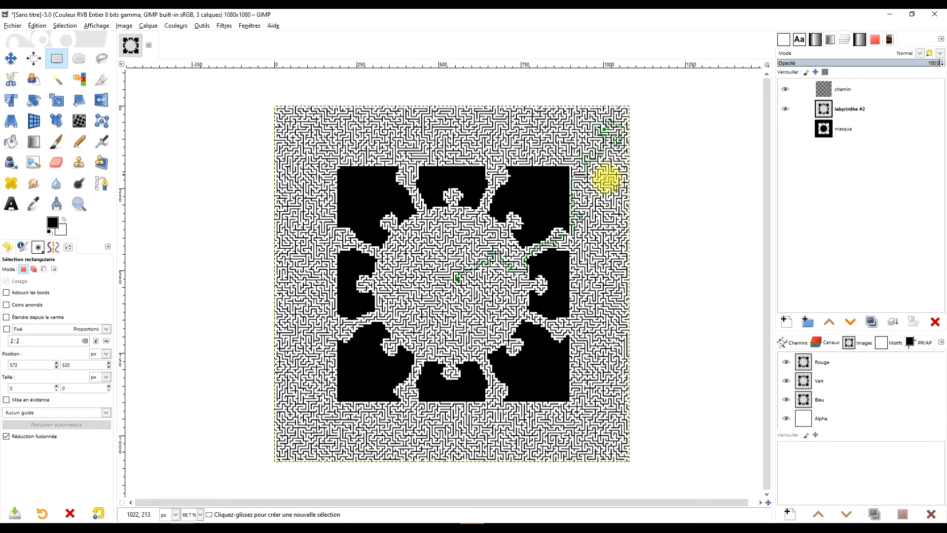
scroll(603, 184, up, 2)
drag(607, 186, 588, 268)
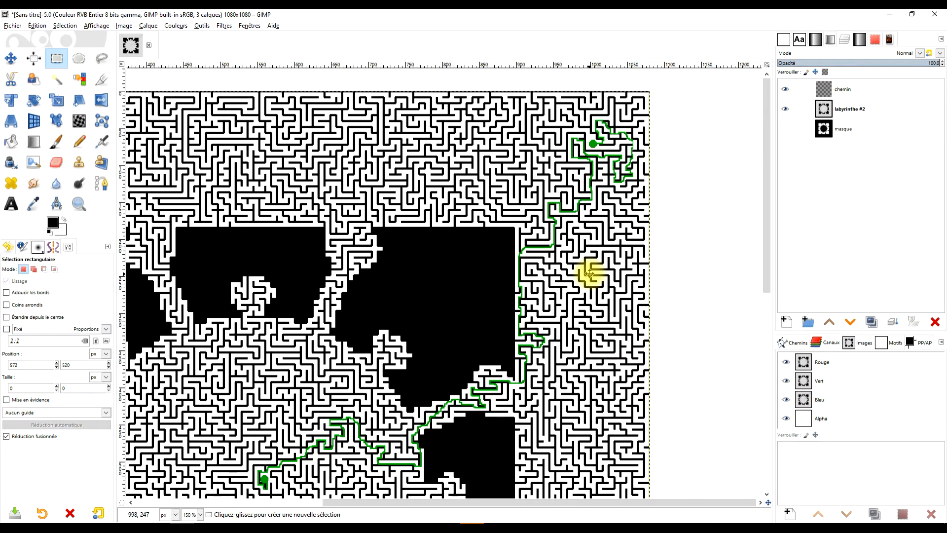
click(889, 90)
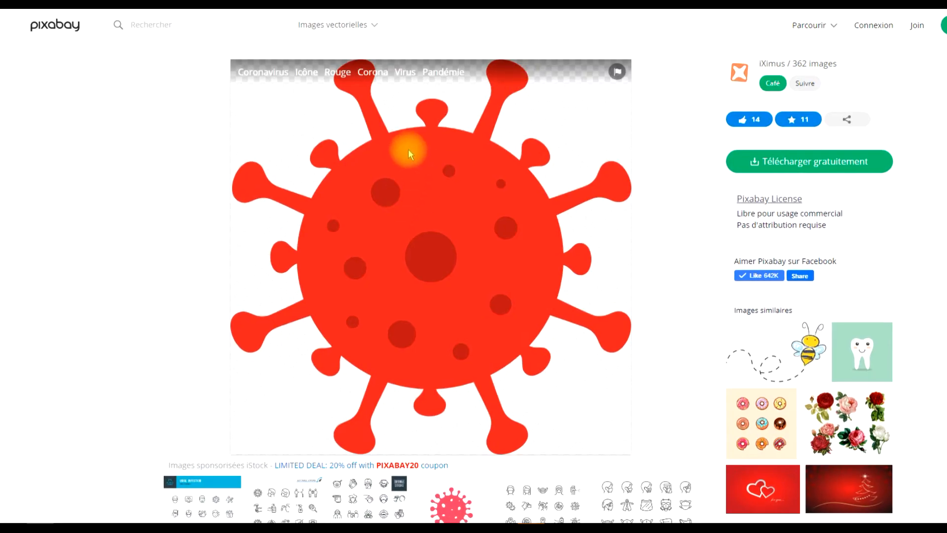
Step: Copy the red coronavirus illustration from the Pixabay page in the web browser
right_click(378, 165)
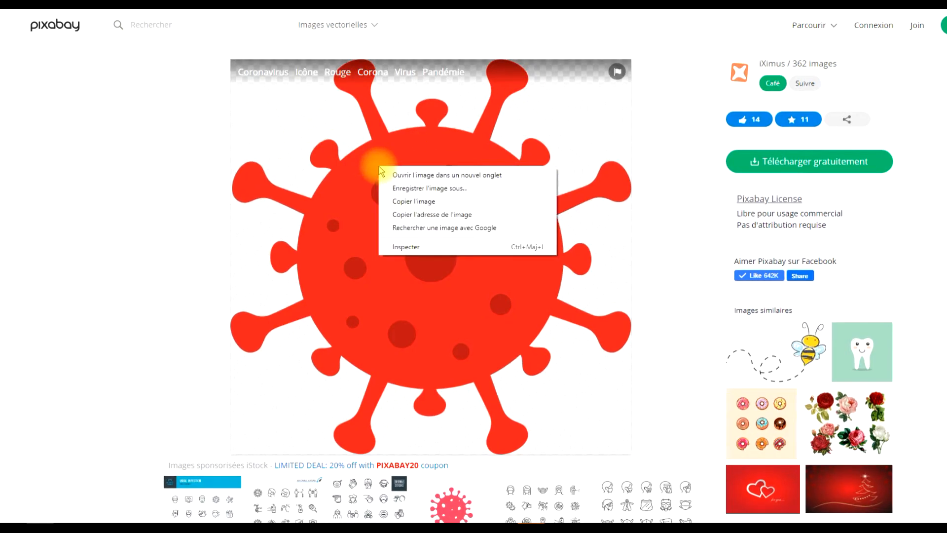
click(436, 202)
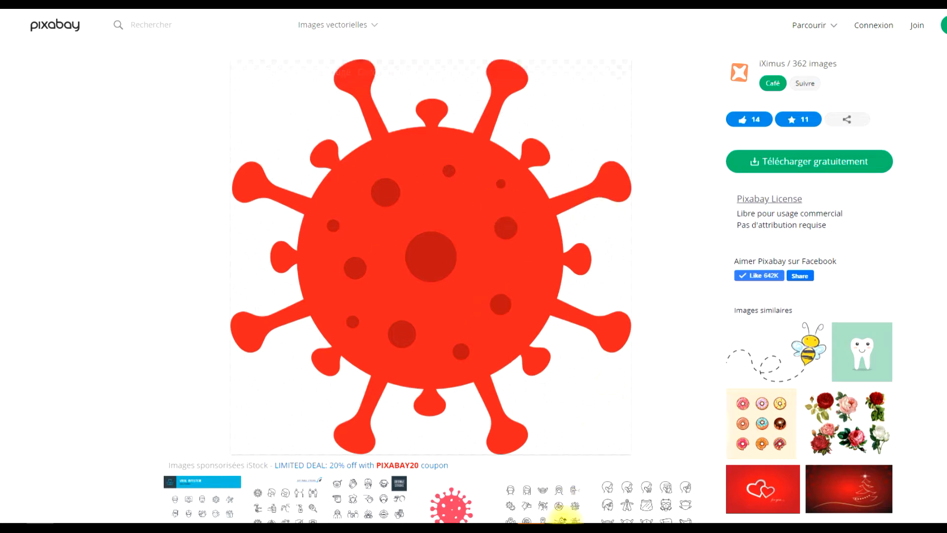
Step: Switch to GIMP and paste the copied picture as a new image
click(204, 530)
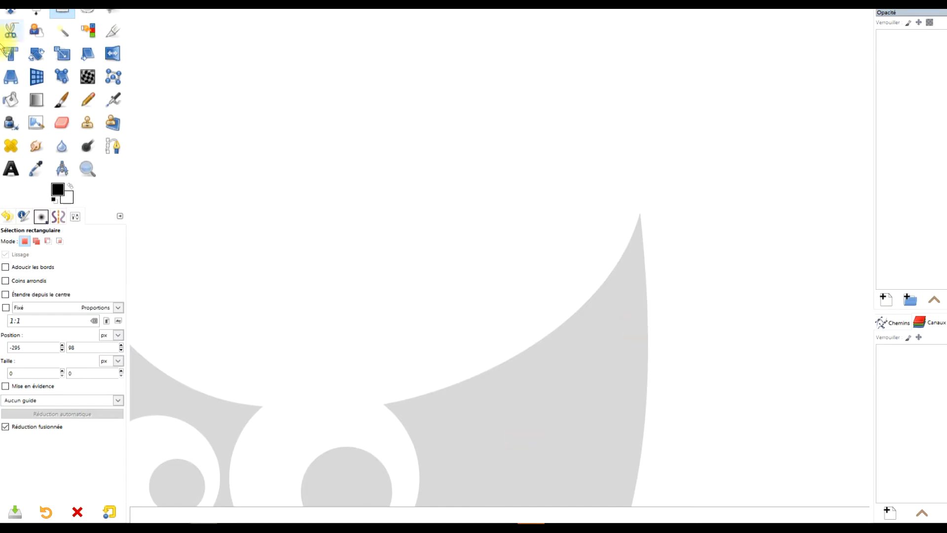
click(38, 20)
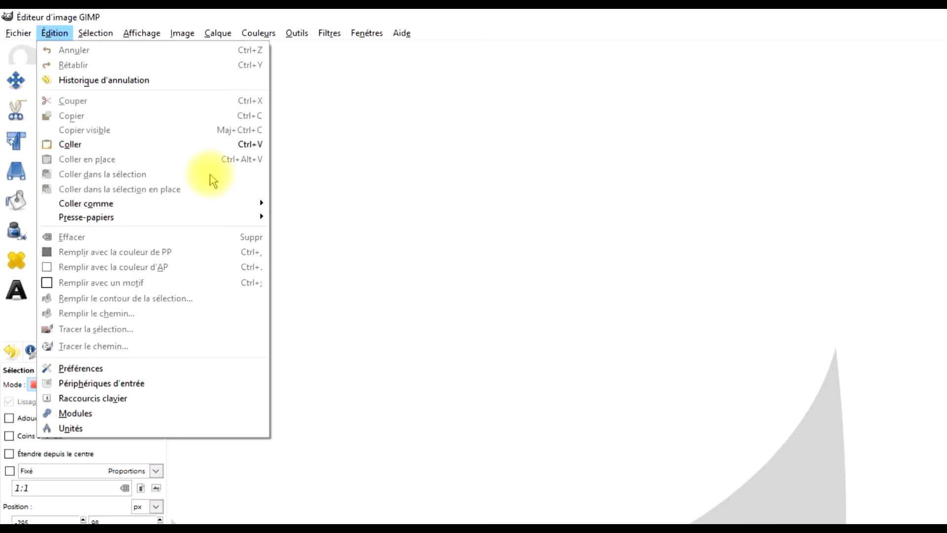
mouse_move(197, 204)
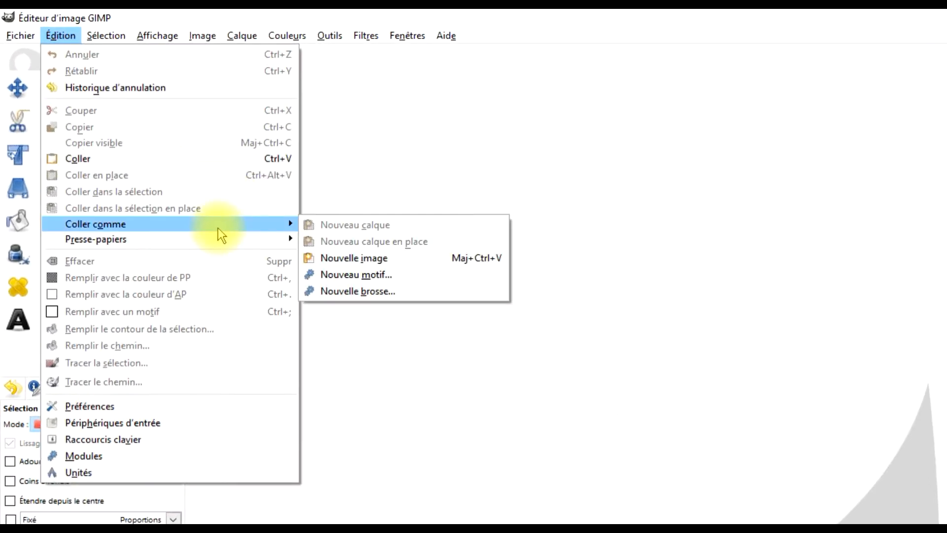
click(375, 258)
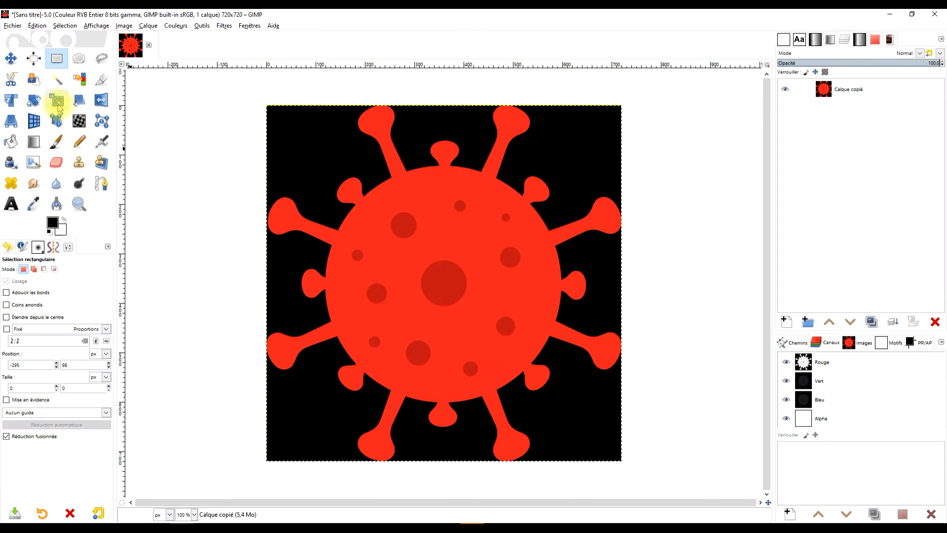
Step: Draw a circular elliptical selection about 431 px wide over the virus's central body
click(79, 59)
drag(357, 195, 548, 385)
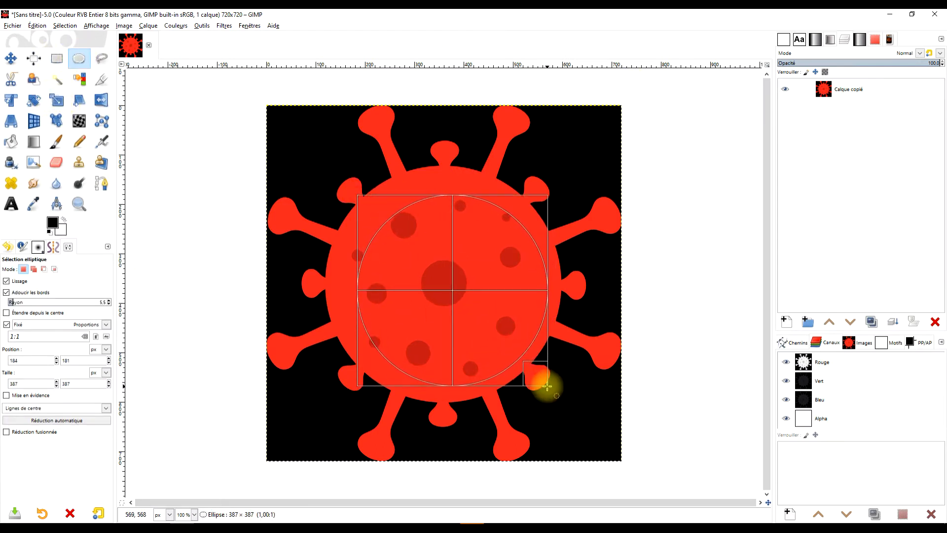
drag(375, 211, 352, 195)
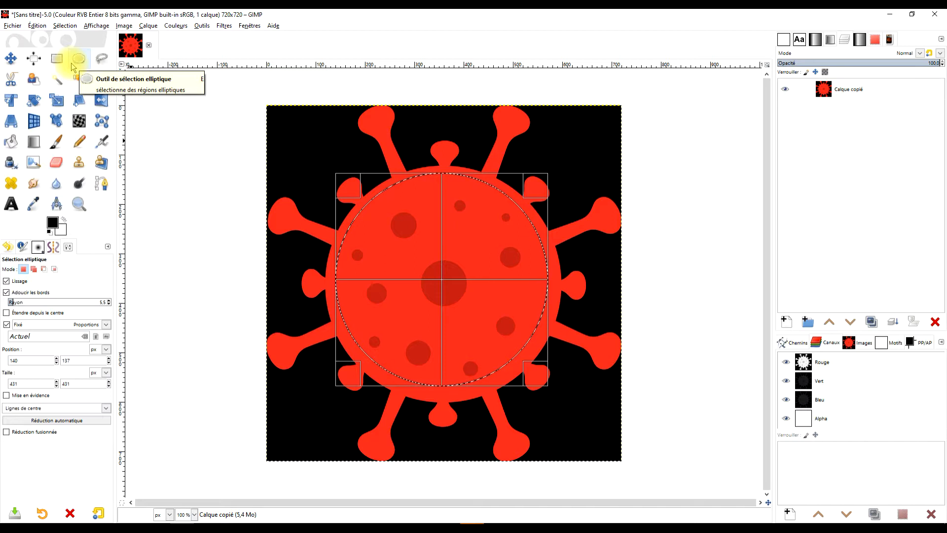
click(75, 62)
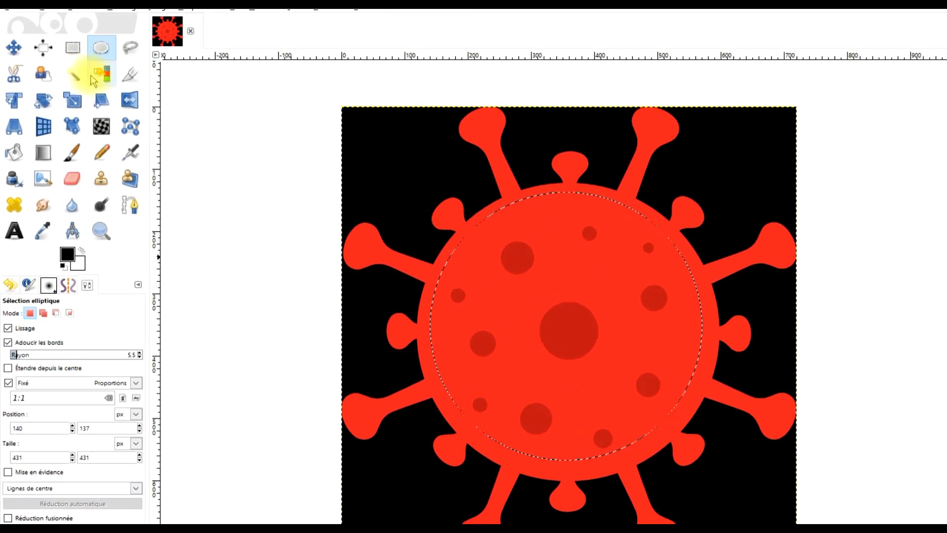
Step: Sample the virus's red with the Color Picker, fill the circle to cover the spots, and deselect
click(43, 232)
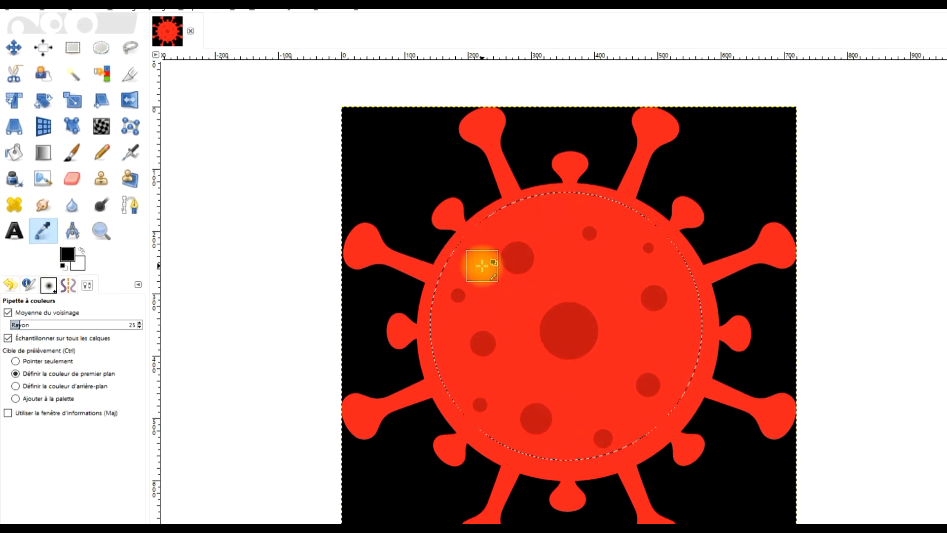
click(482, 265)
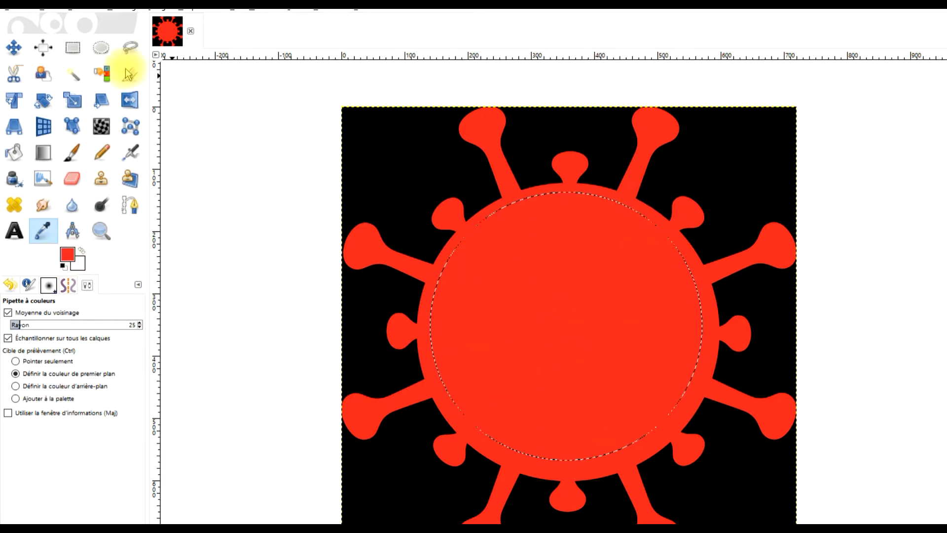
click(101, 48)
click(263, 173)
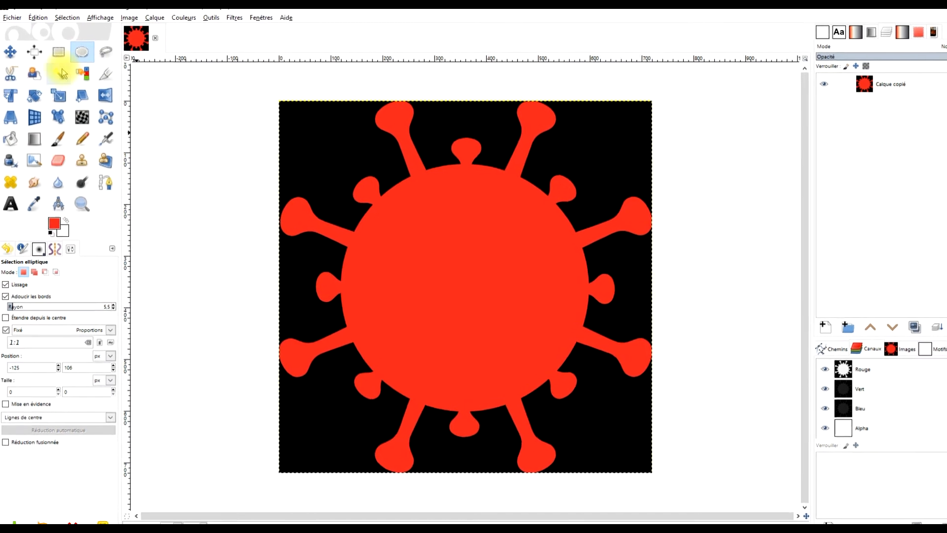
Step: Select the black background by colour with a threshold of 8.4 and delete it to transparency
click(59, 75)
drag(626, 129, 633, 124)
click(86, 66)
click(385, 138)
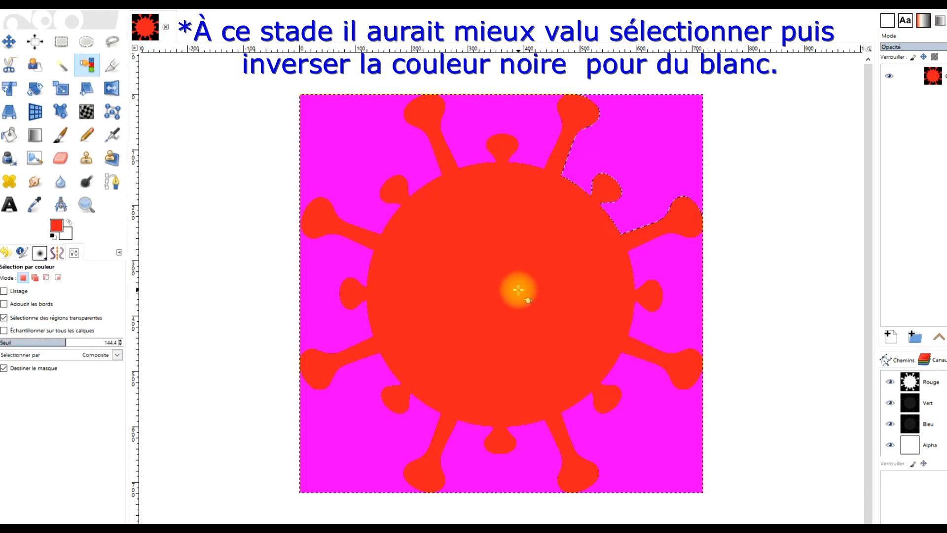
drag(518, 289, 519, 290)
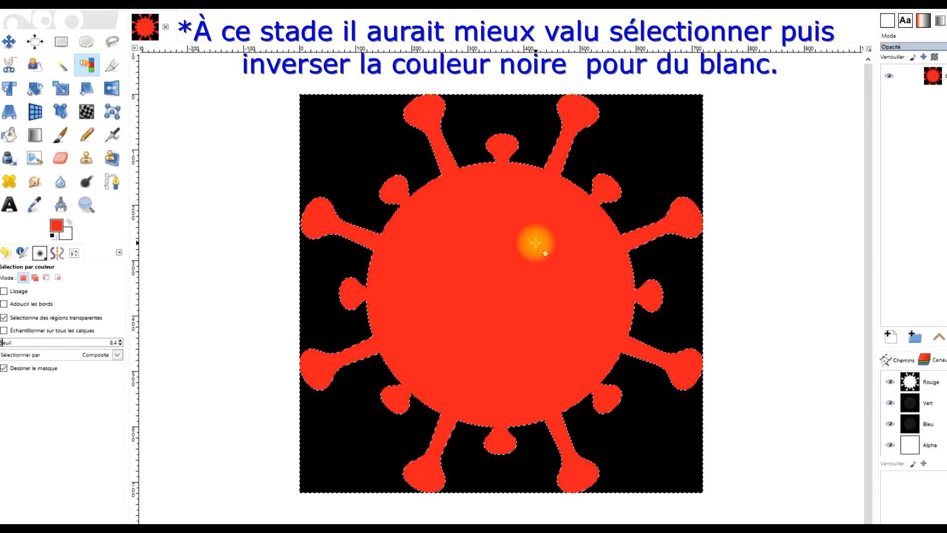
key(Delete)
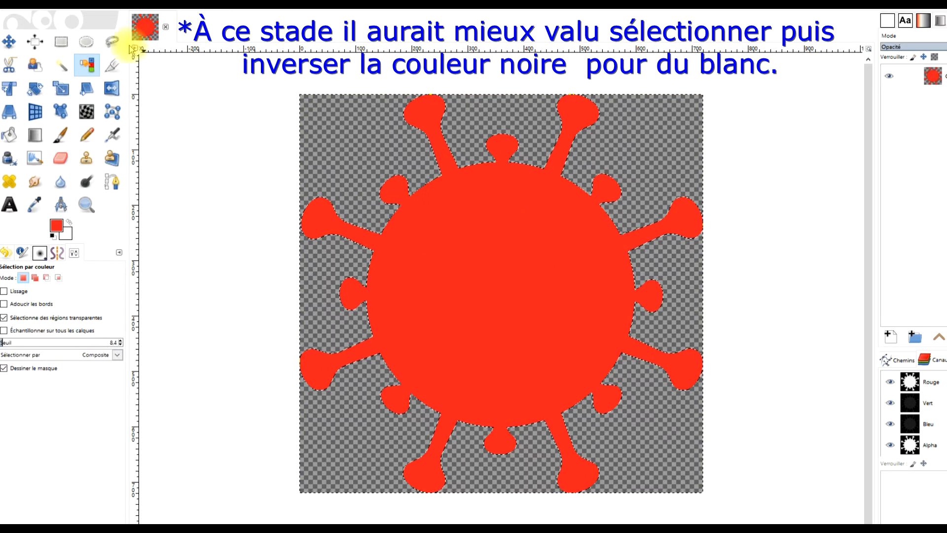
Step: Invert the selection so the virus shape is selected
click(70, 8)
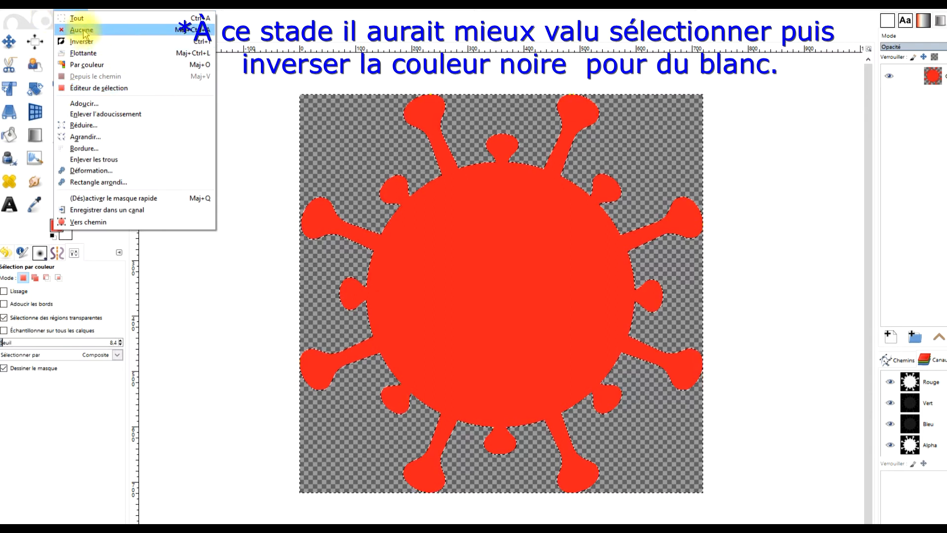
click(253, 115)
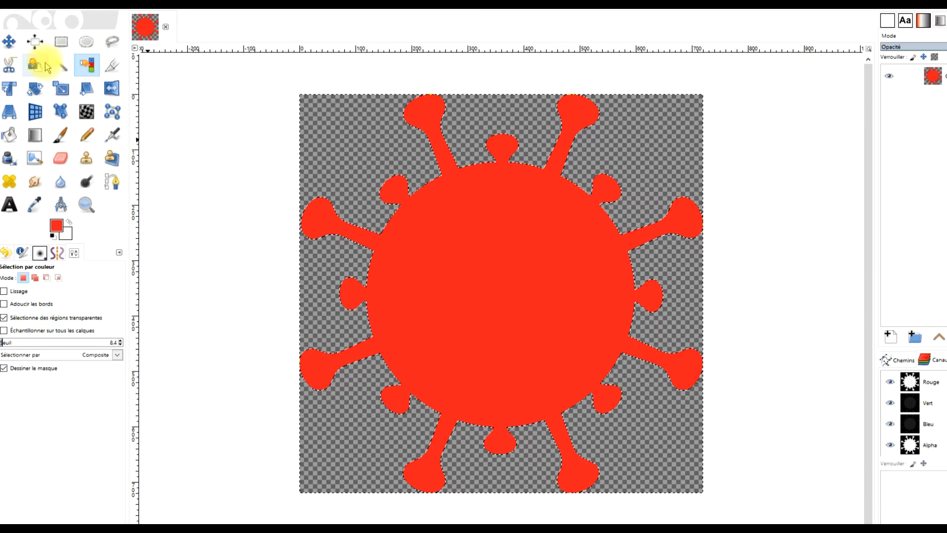
click(70, 9)
click(96, 43)
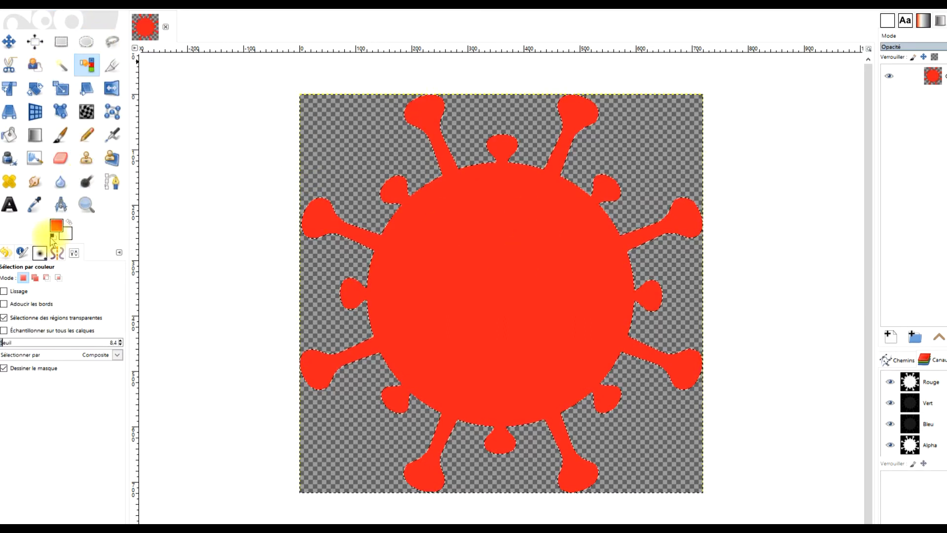
Step: Fill the selected virus shape with black by dropping the foreground colour onto it
drag(57, 228, 578, 203)
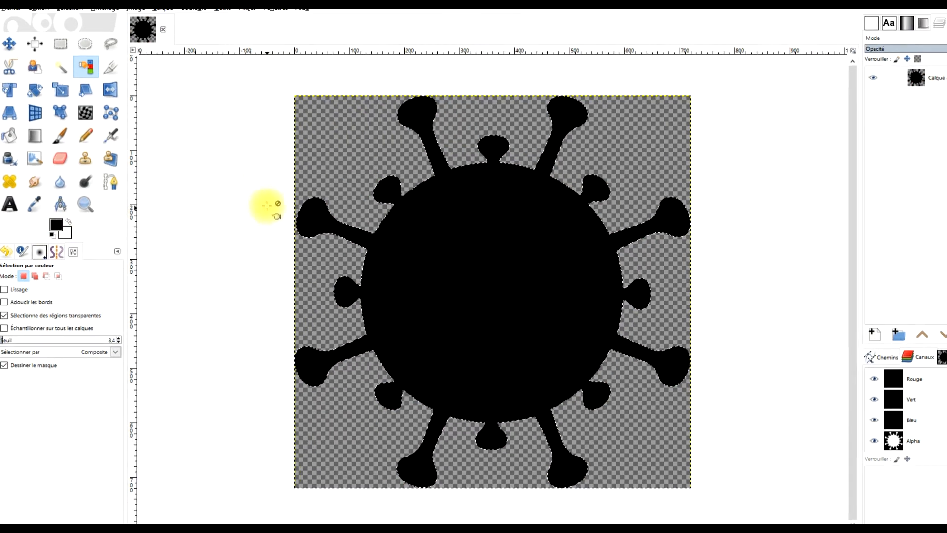
drag(57, 226, 507, 248)
Step: Grow the selection by 2, then switch to Rectangle Select and remove the selection
click(67, 18)
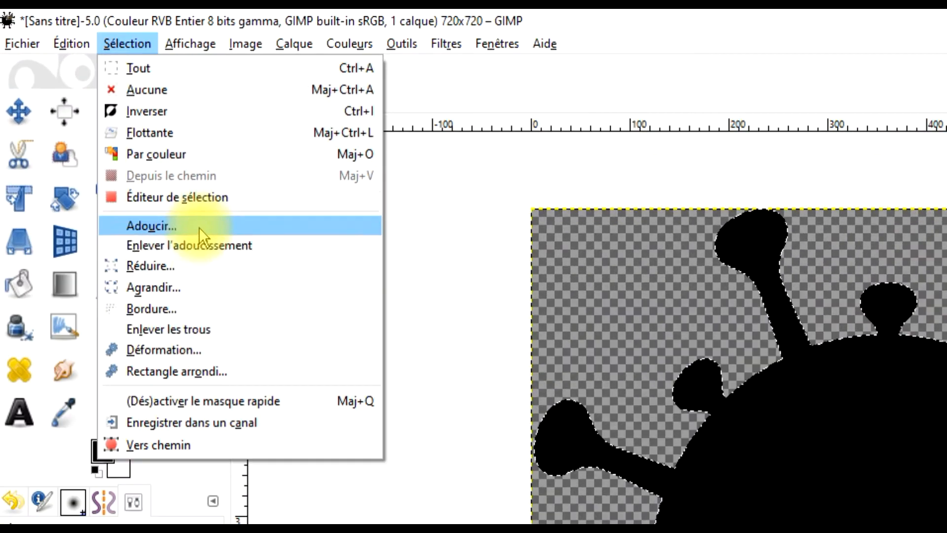
click(220, 288)
text(2)
click(228, 357)
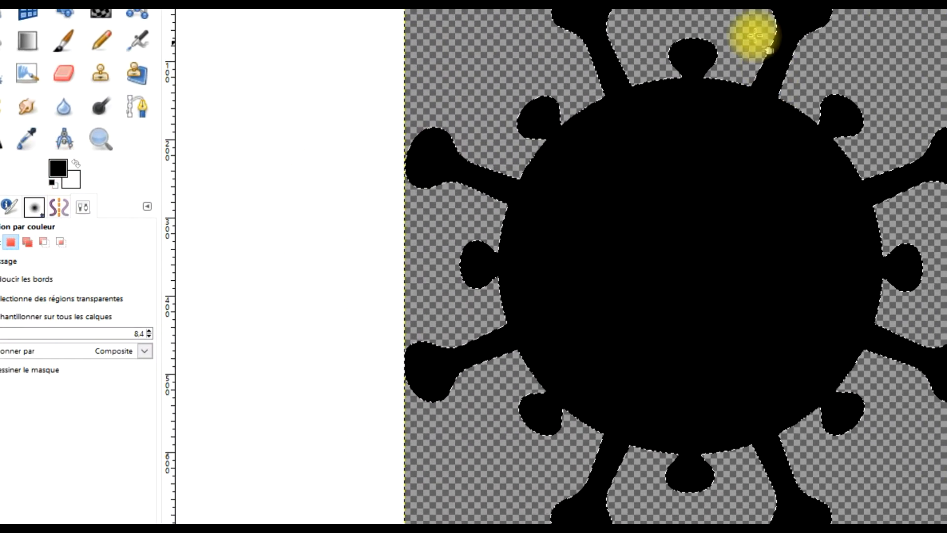
key(r)
click(250, 21)
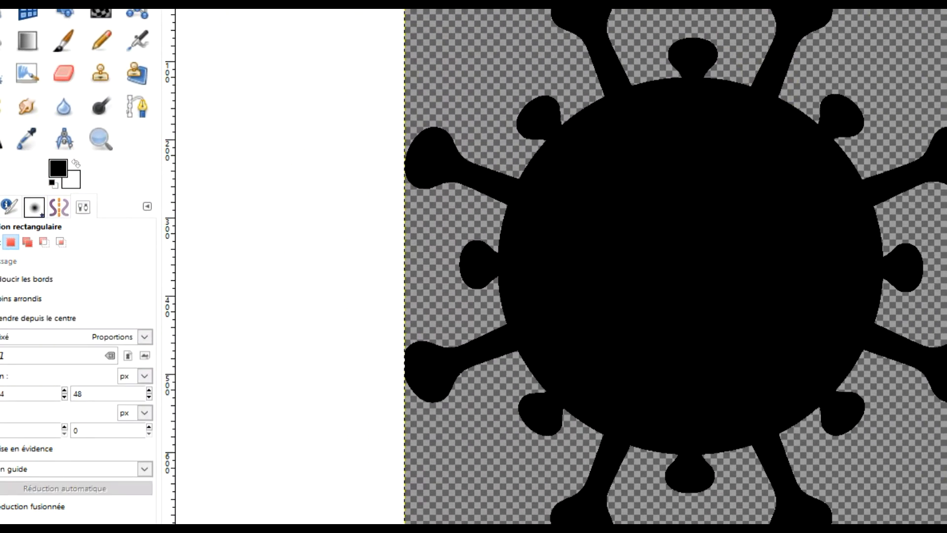
Step: Enlarge the canvas to 150% in width and height with the virus centred
click(123, 26)
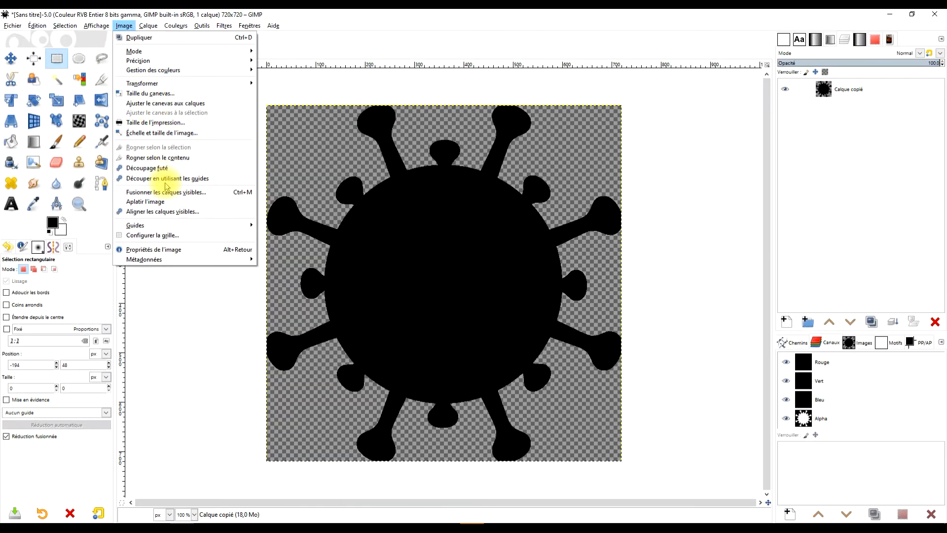
click(190, 93)
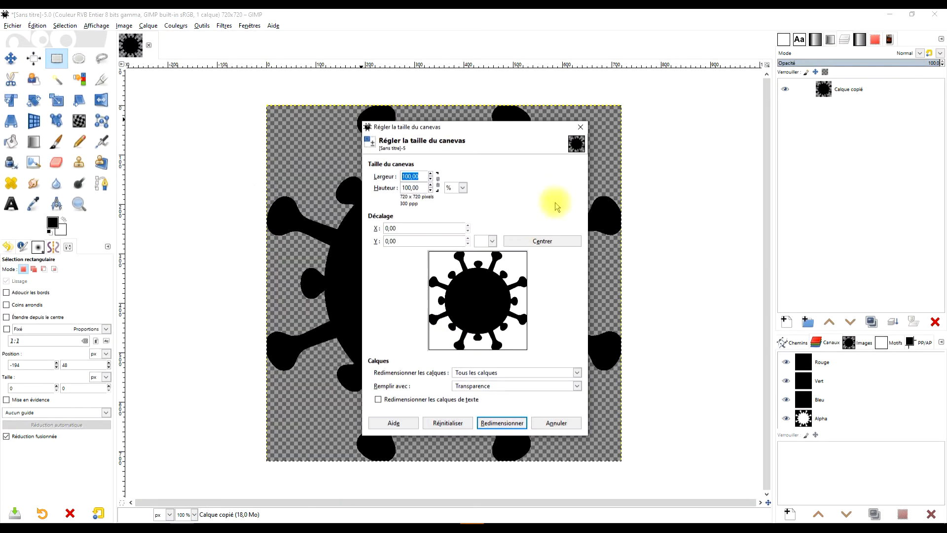
click(438, 183)
drag(421, 177, 333, 176)
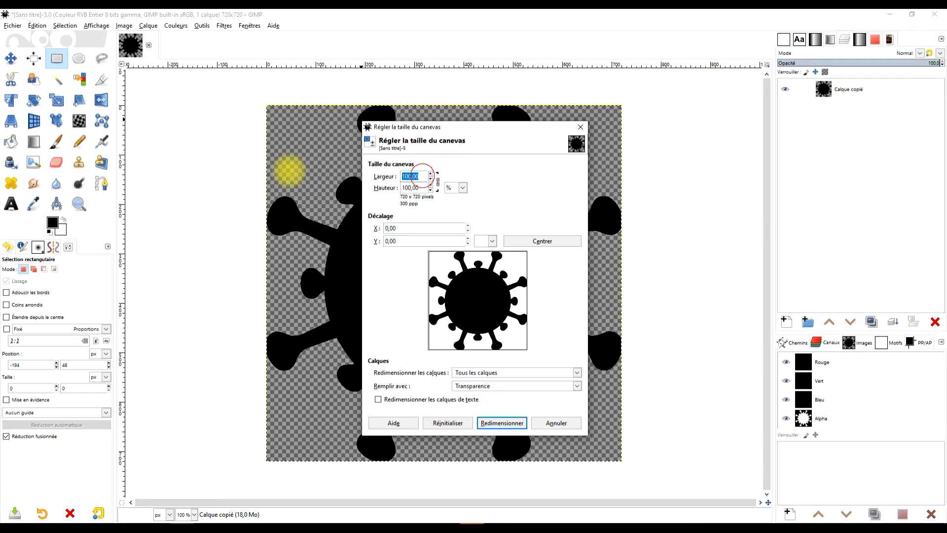
text(150)
key(Tab)
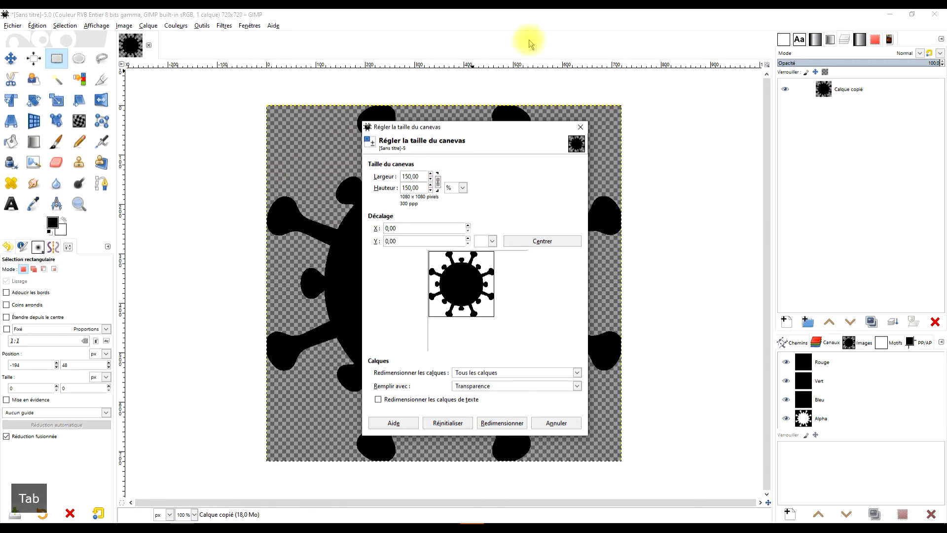
click(543, 243)
click(513, 423)
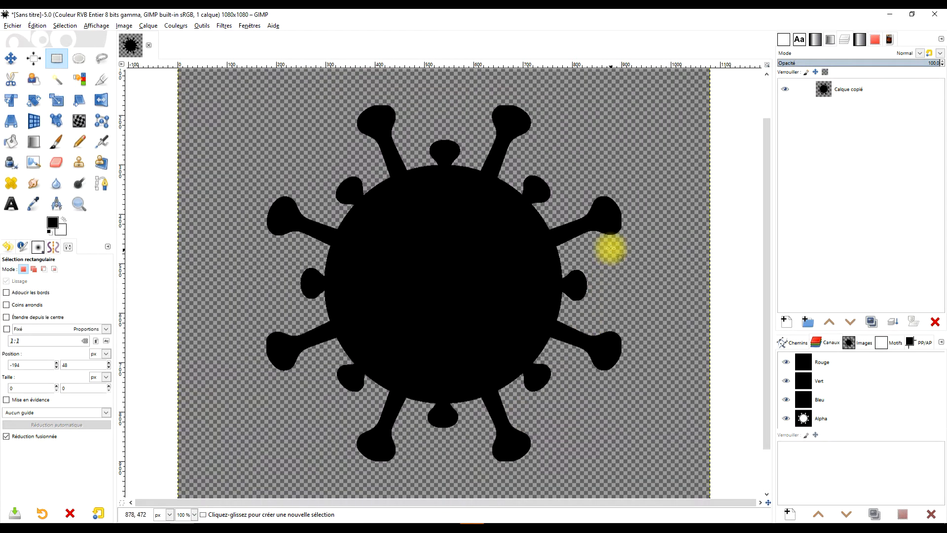
Step: Draw a rectangular selection tightly around the virus, about 702 by 712 pixels
key(minus)
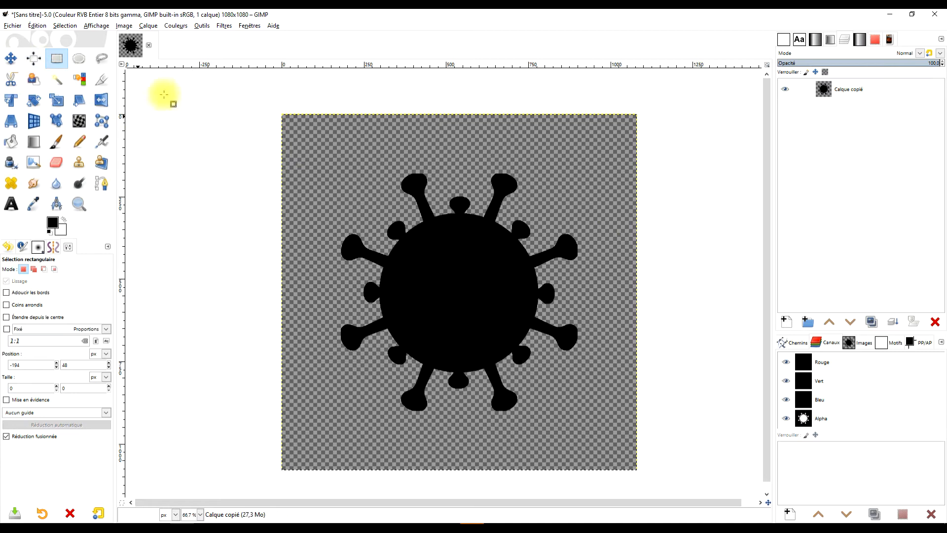
drag(321, 177, 596, 409)
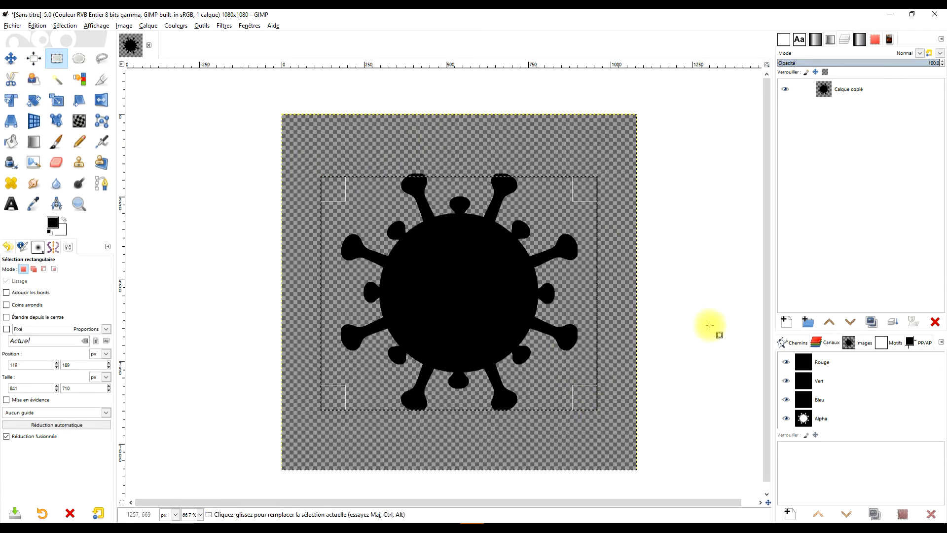
drag(523, 182, 495, 188)
drag(586, 279, 564, 280)
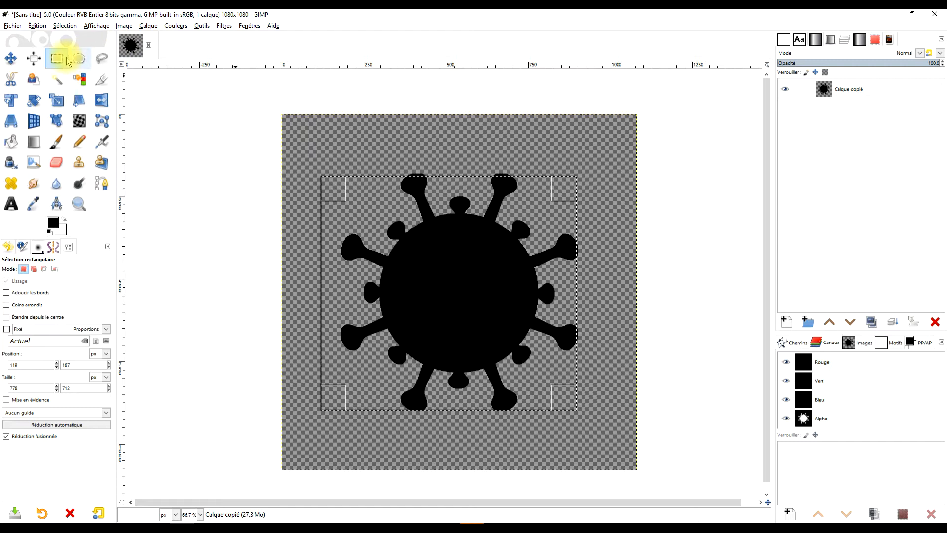
drag(338, 275, 356, 287)
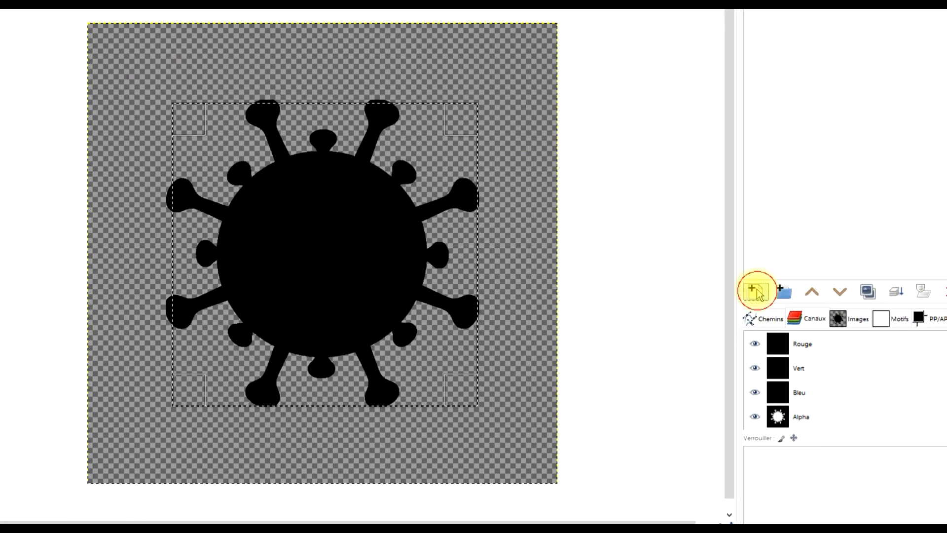
Step: Add a new layer named fond filled with the foreground colour
click(756, 291)
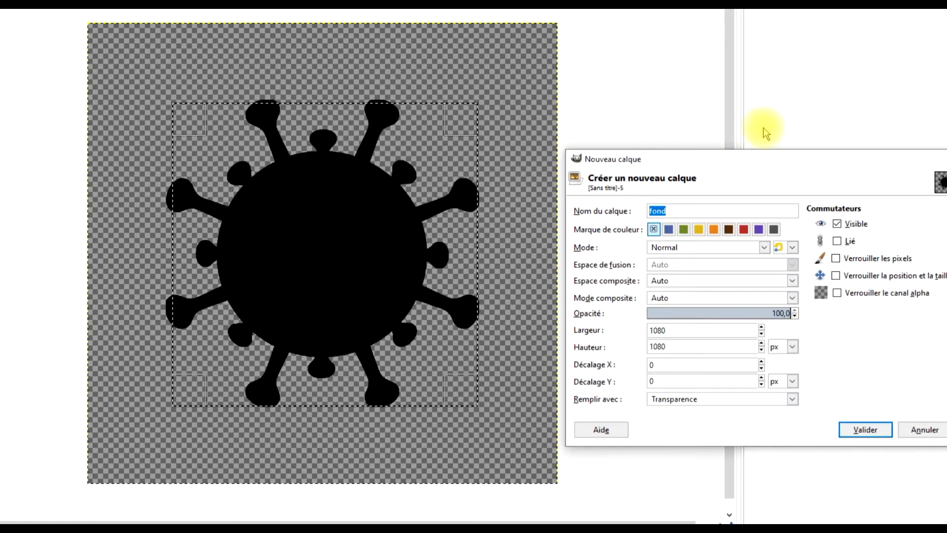
click(689, 401)
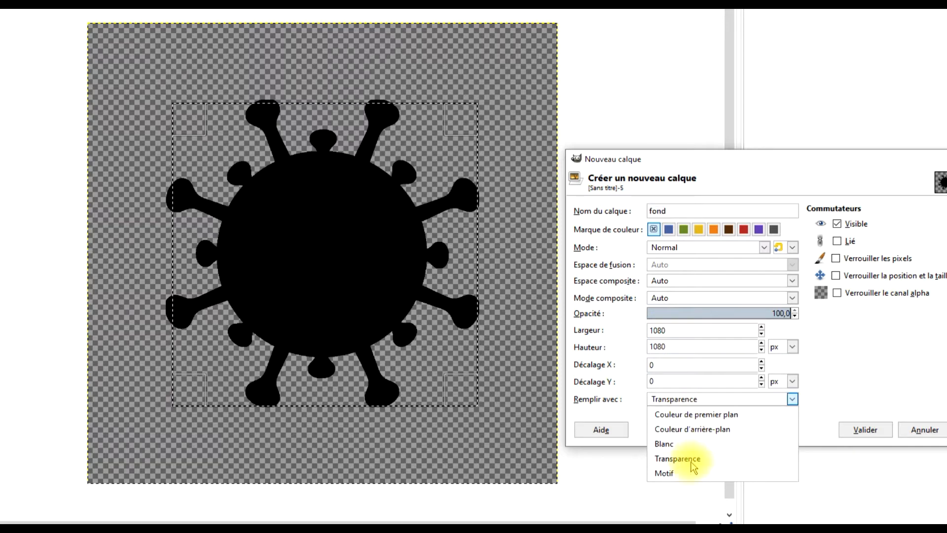
click(725, 415)
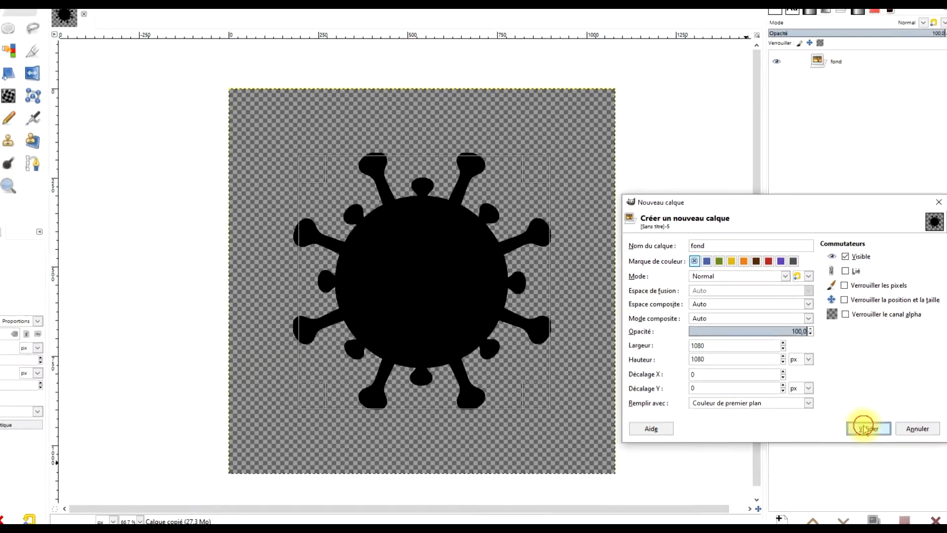
click(866, 429)
Step: Move the fond layer beneath the virus layer and clear the selected rectangle from it
drag(829, 89, 902, 121)
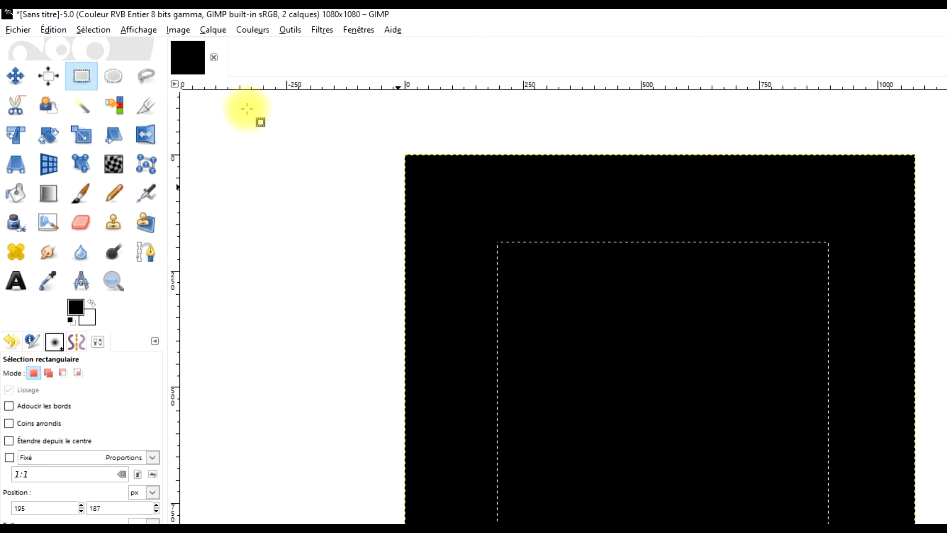
click(58, 31)
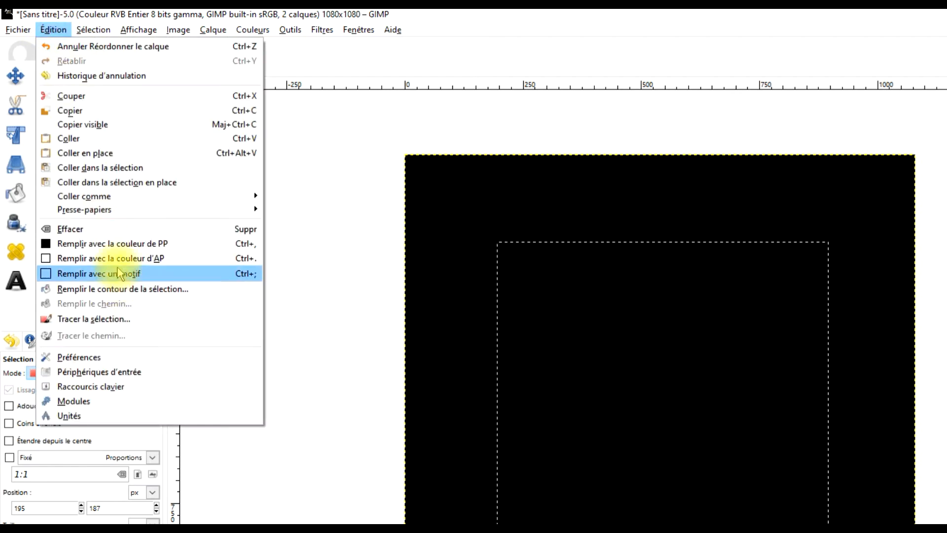
click(123, 233)
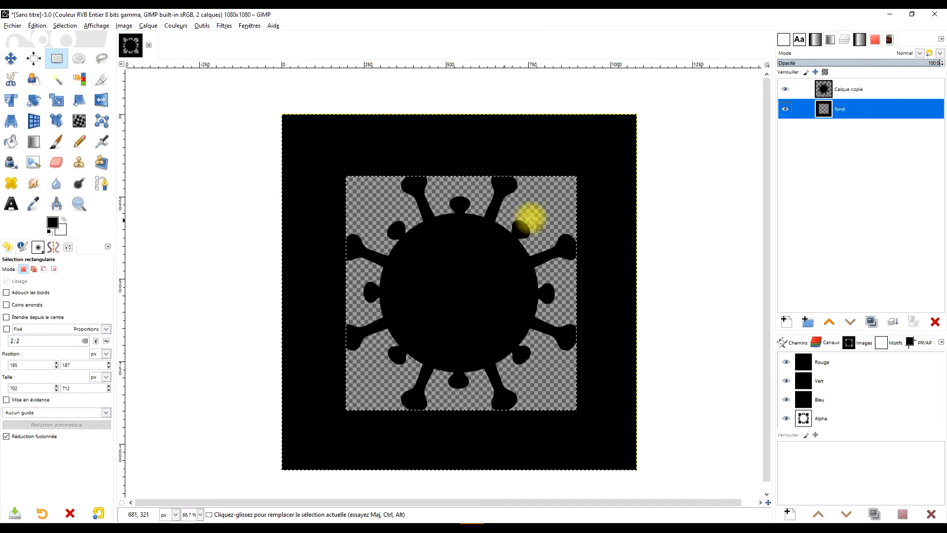
Step: Rename the virus layer to coronavirus
click(832, 93)
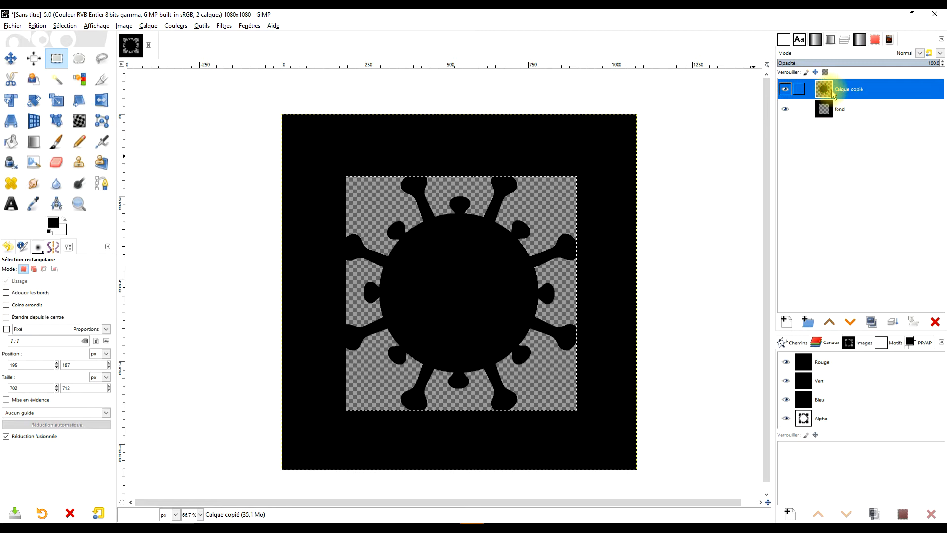
double_click(861, 88)
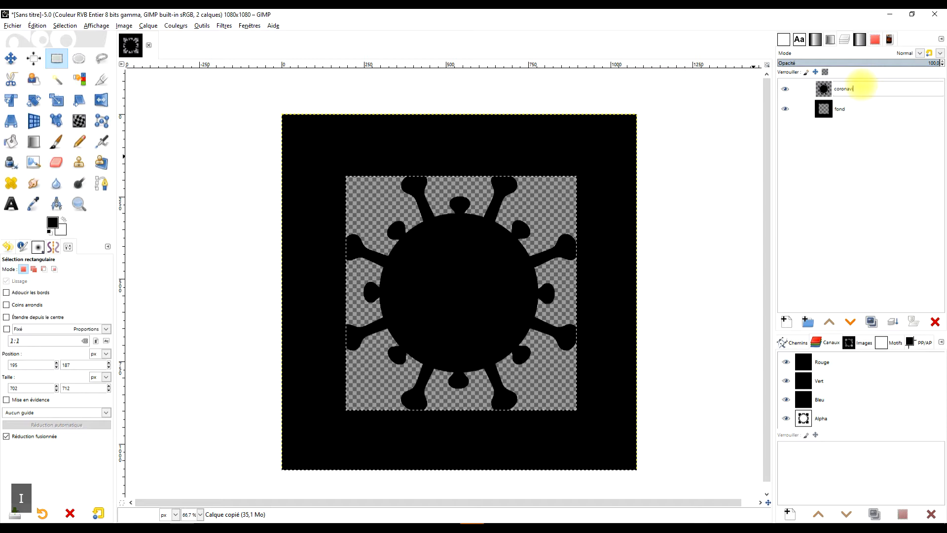
text(coronavirus)
key(Return)
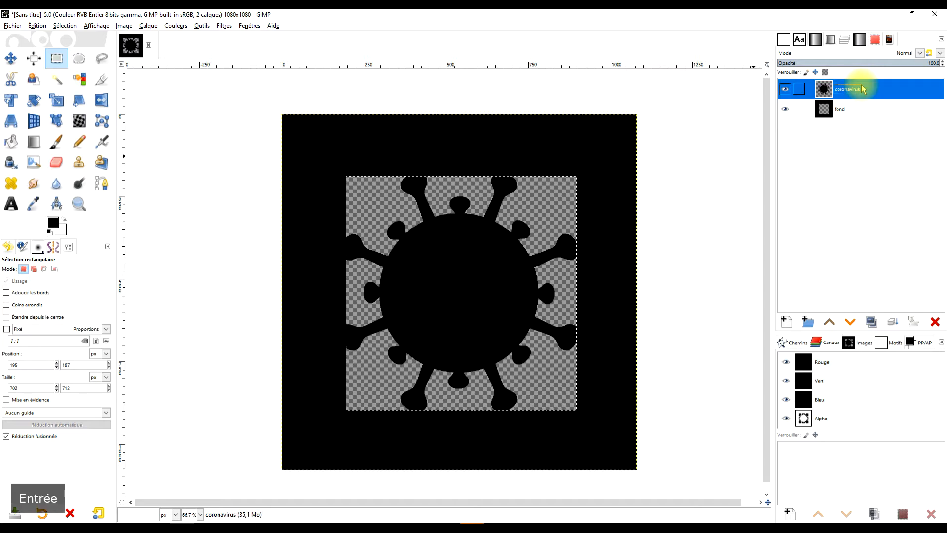
Step: On the fond layer, select the transparent area by colour, fill it with white, and remove the selection
click(839, 109)
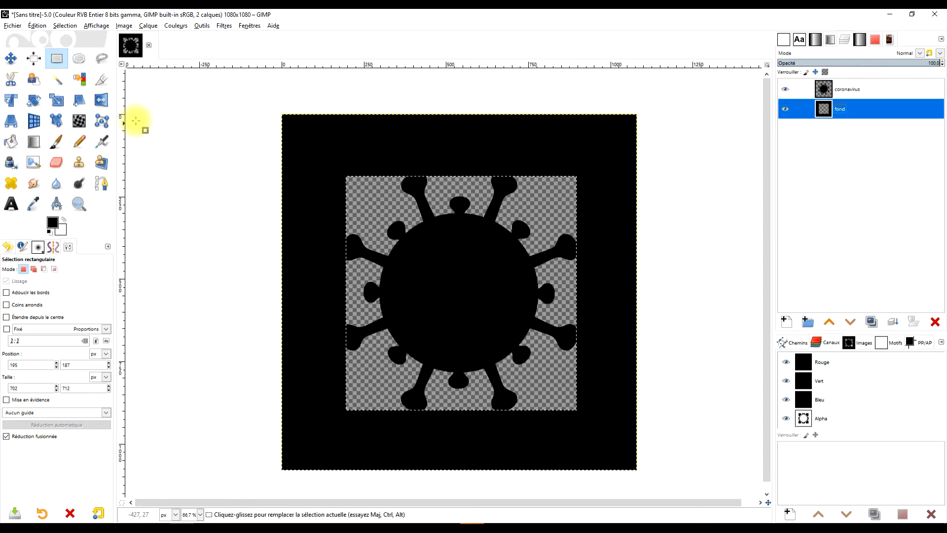
click(225, 139)
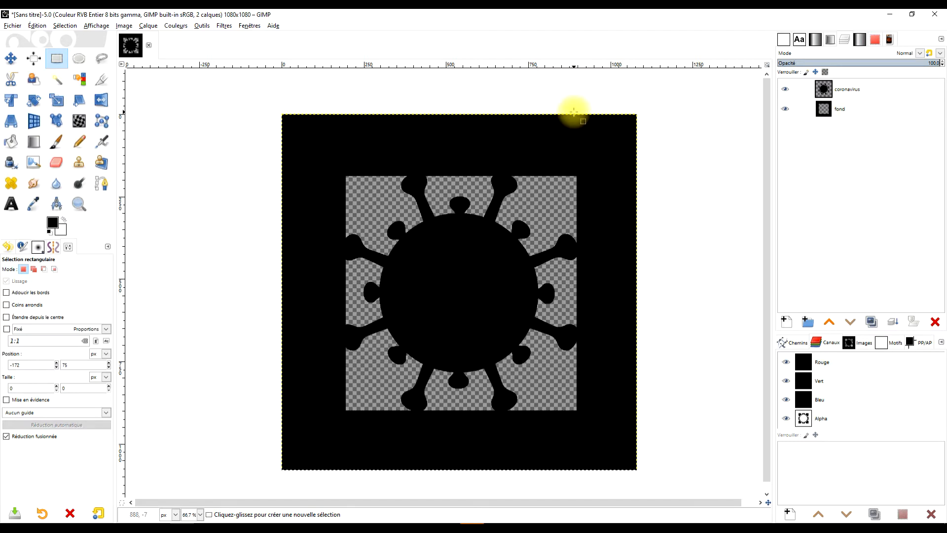
click(822, 111)
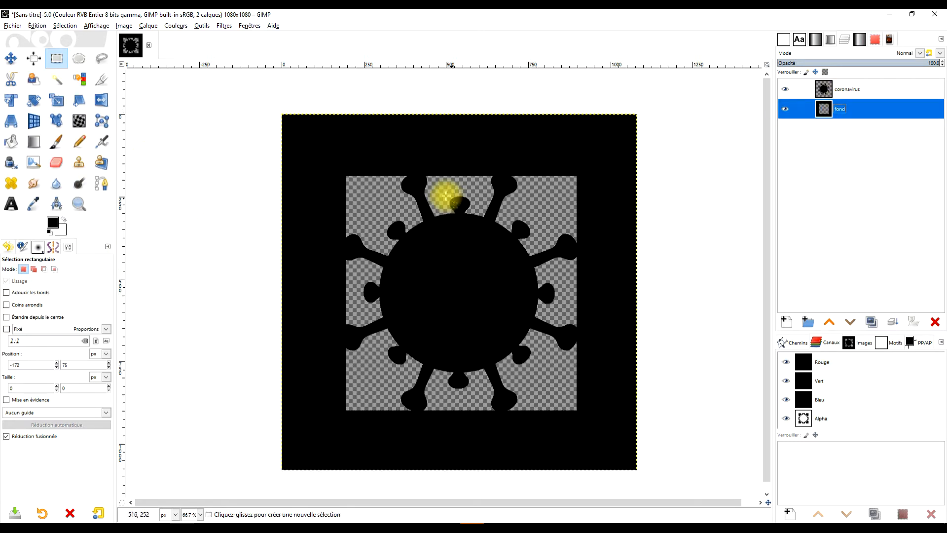
click(79, 79)
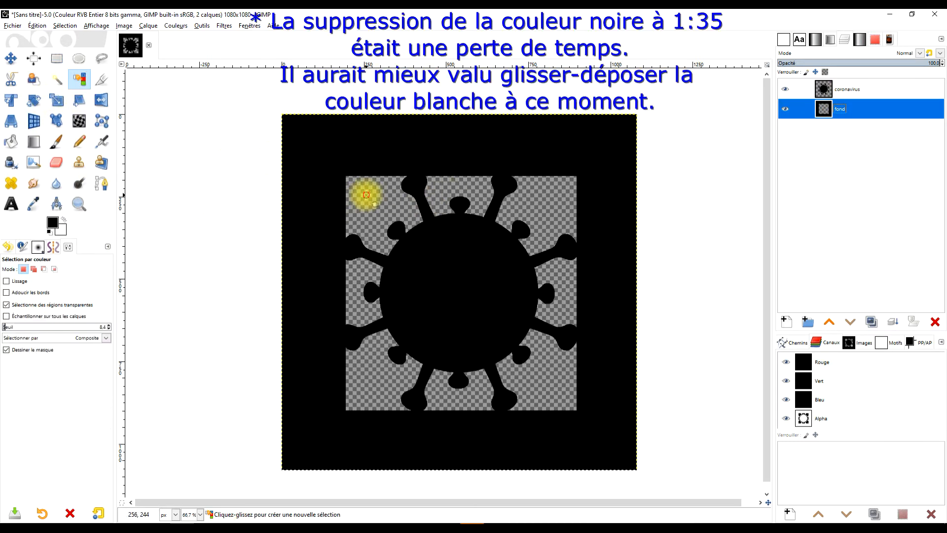
click(366, 195)
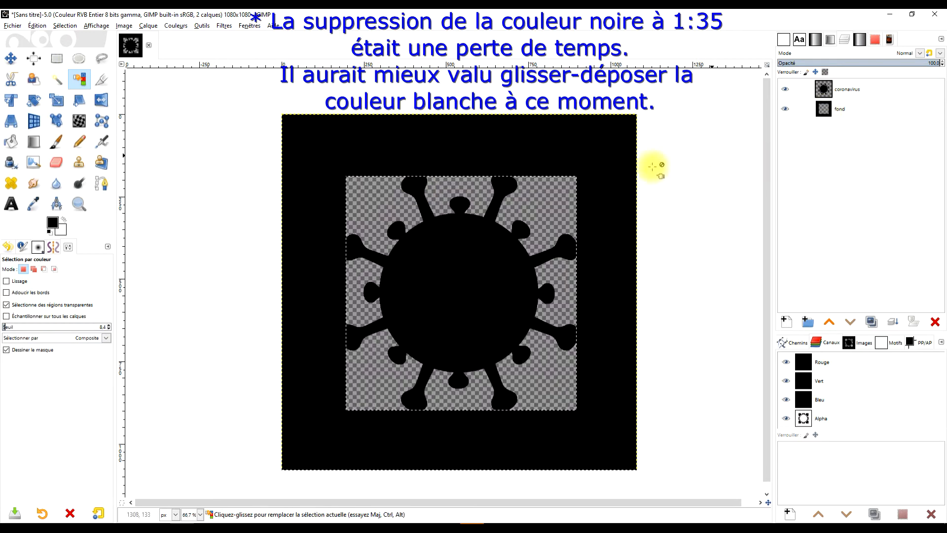
drag(63, 238, 364, 225)
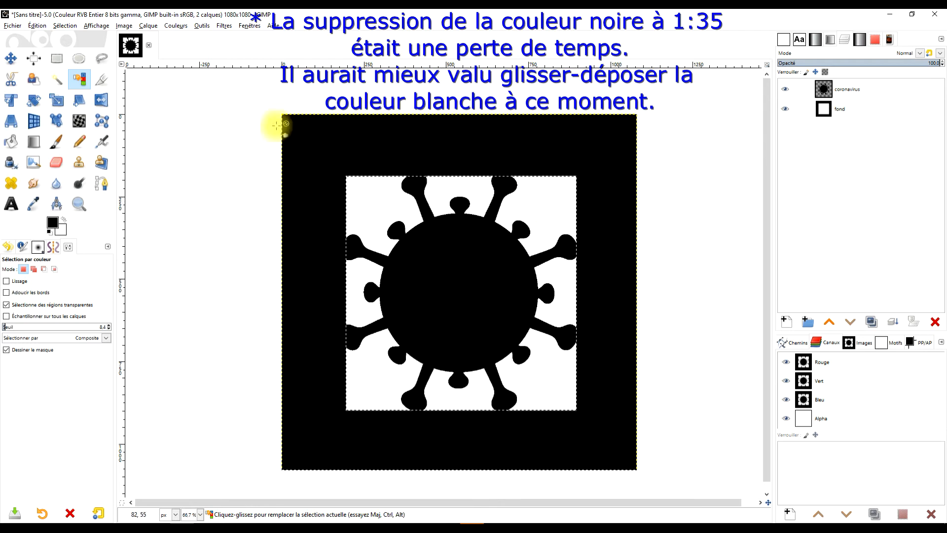
key(ctrl+shift+a)
click(57, 59)
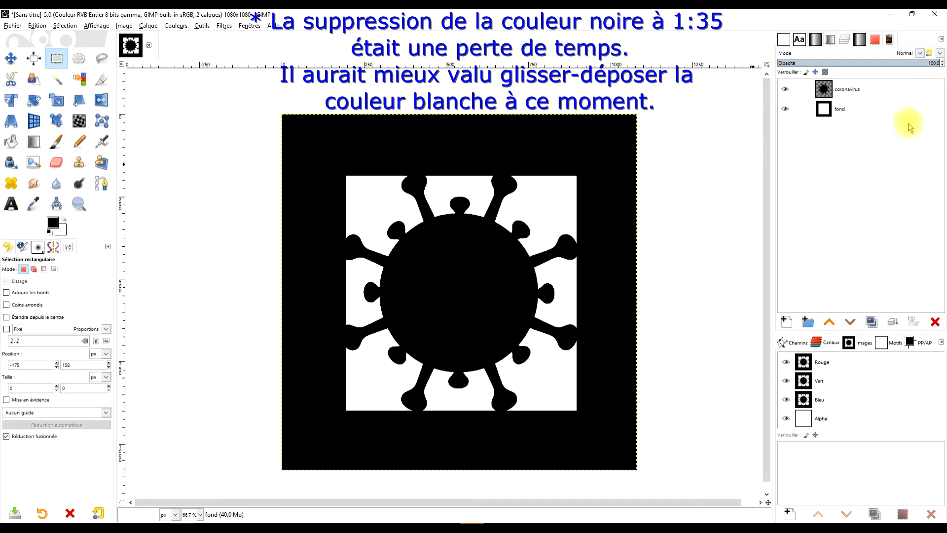
Step: Merge the coronavirus layer down into the fond layer
click(883, 89)
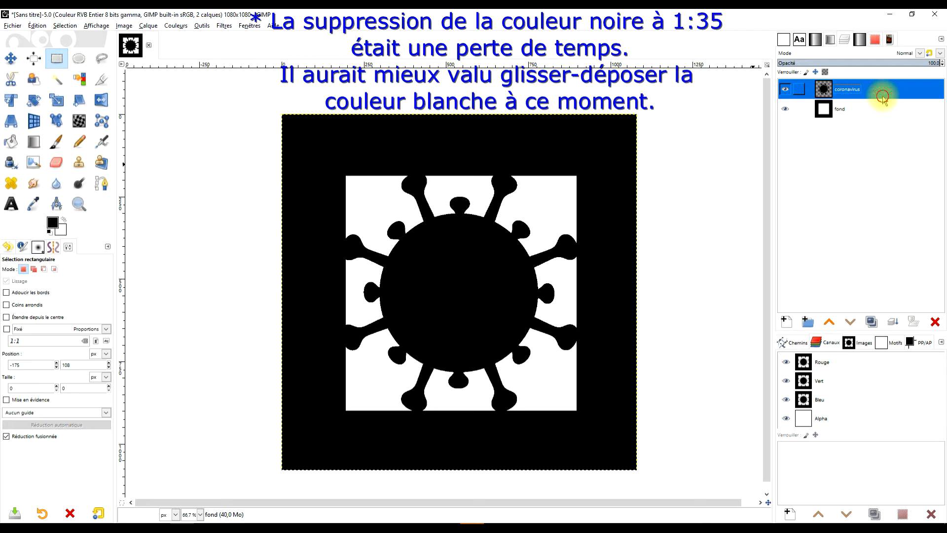
click(897, 325)
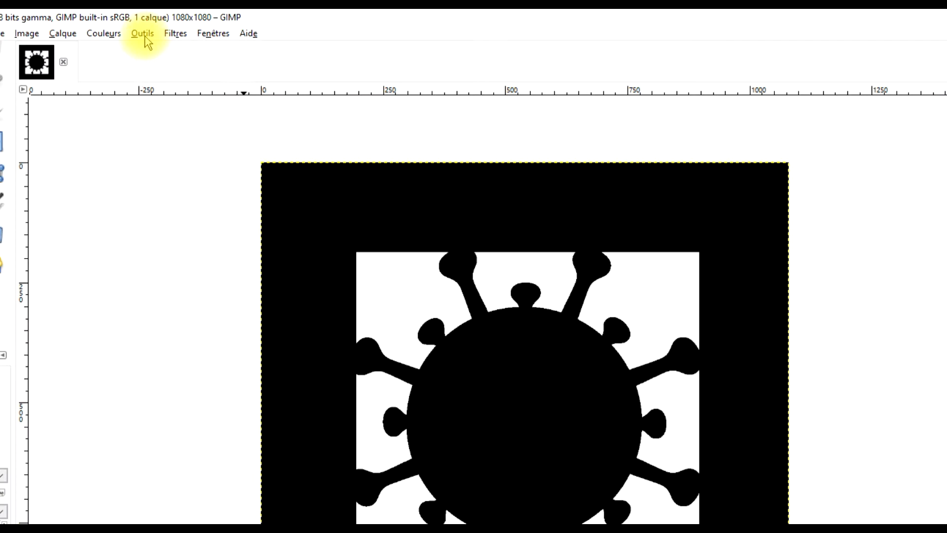
Step: Open the G'MIC-Qt filters, search for maze and pick the Maze pattern filter
click(203, 27)
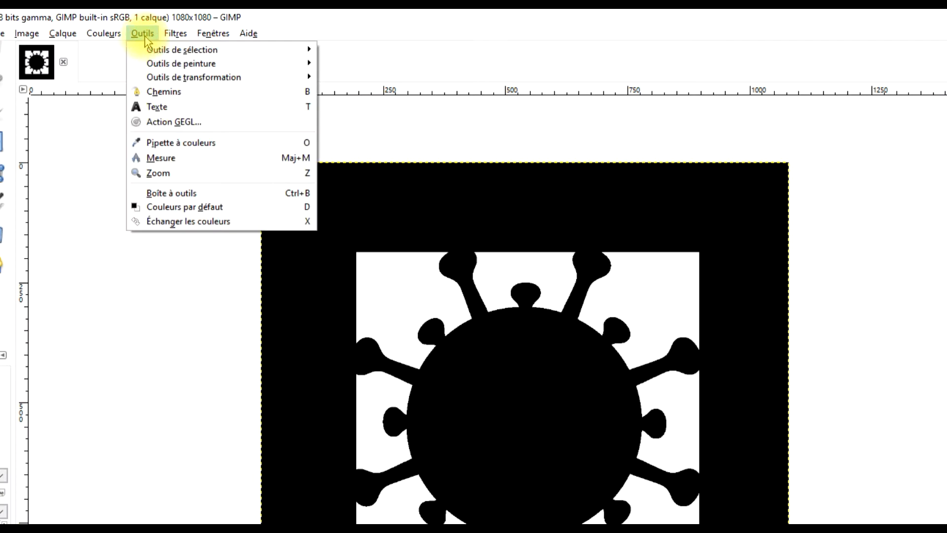
mouse_move(168, 35)
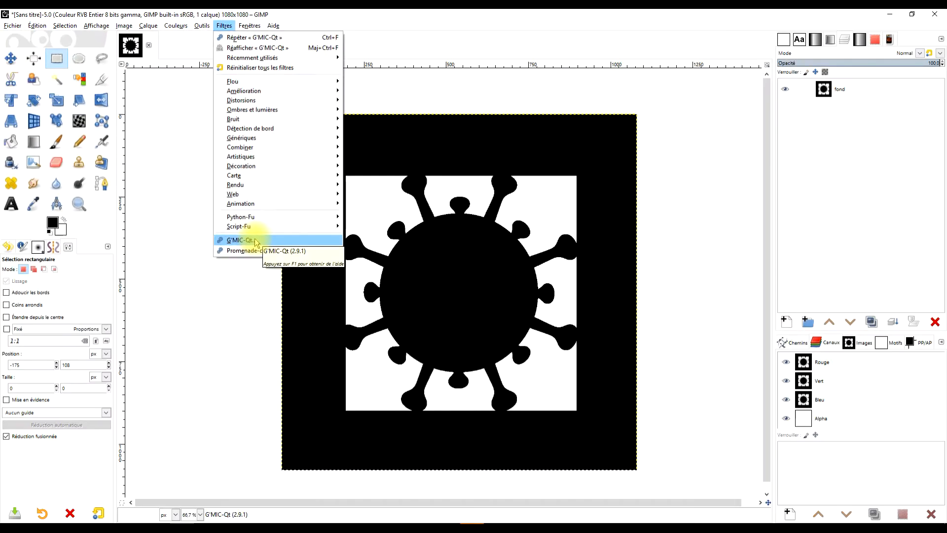
click(222, 347)
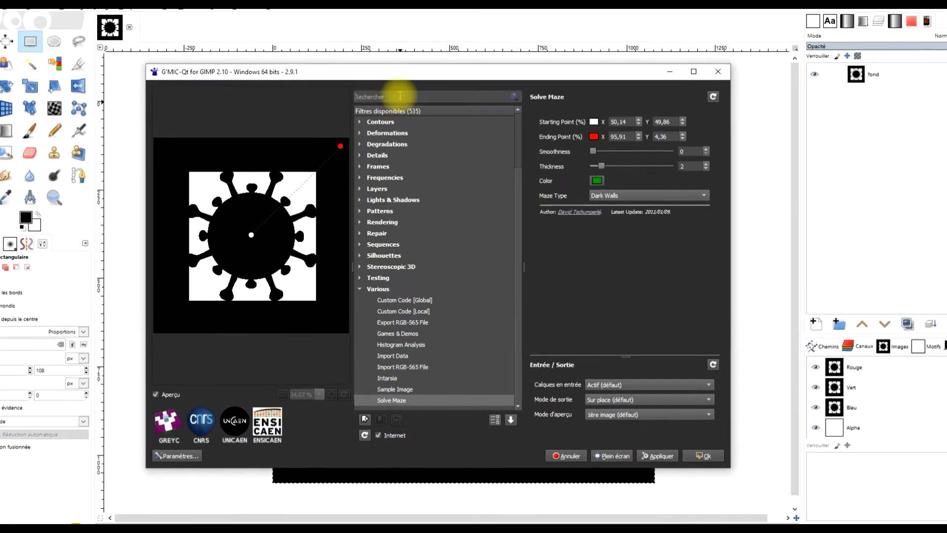
click(400, 96)
text(maze)
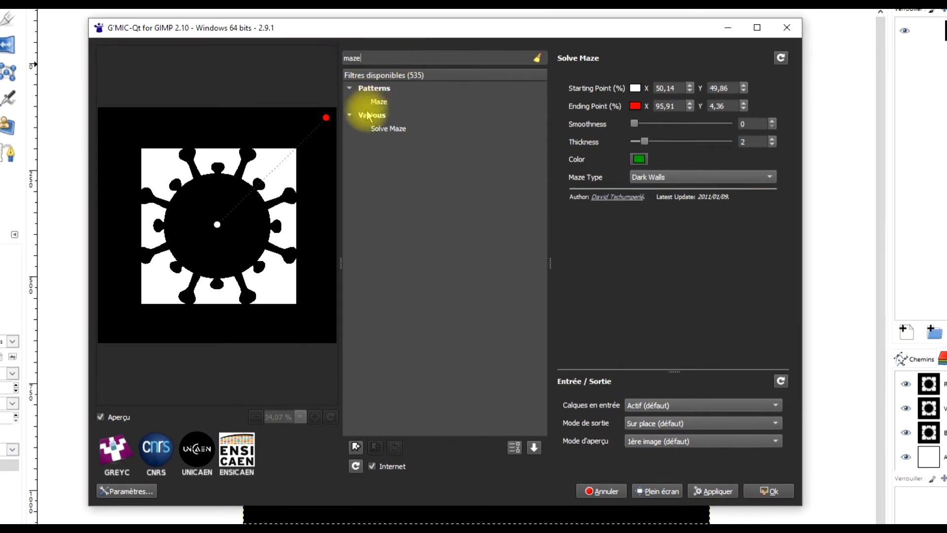
click(379, 102)
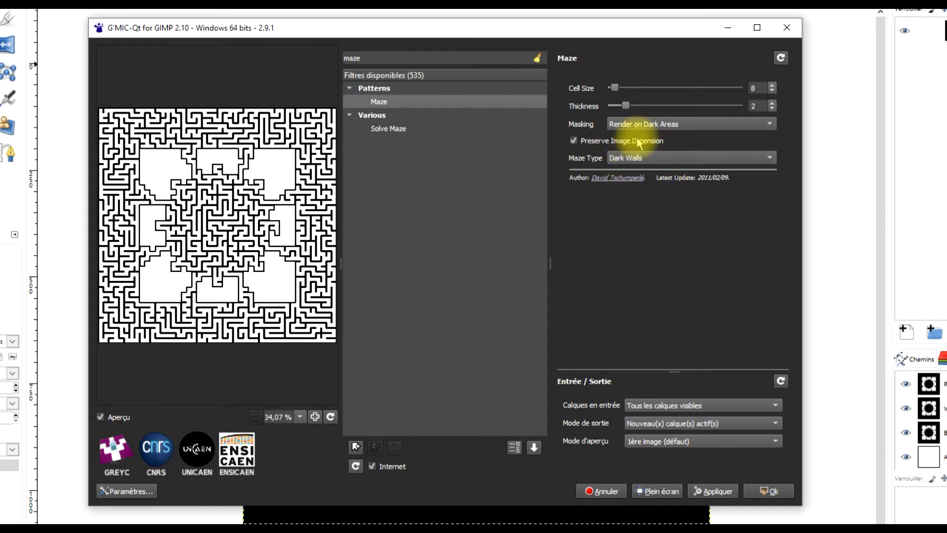
Step: Set the Maze filter's output to new layers, apply it, and select the new maze layer
click(666, 431)
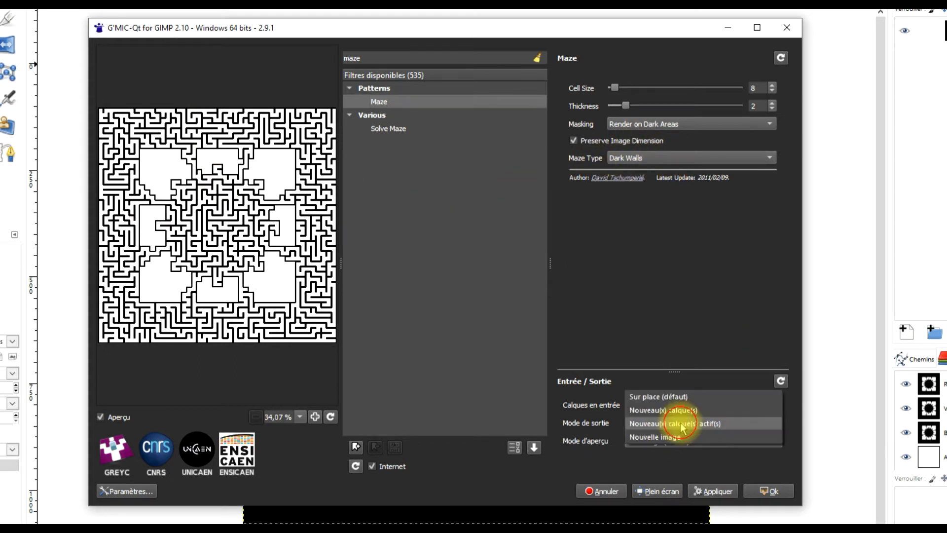
click(698, 409)
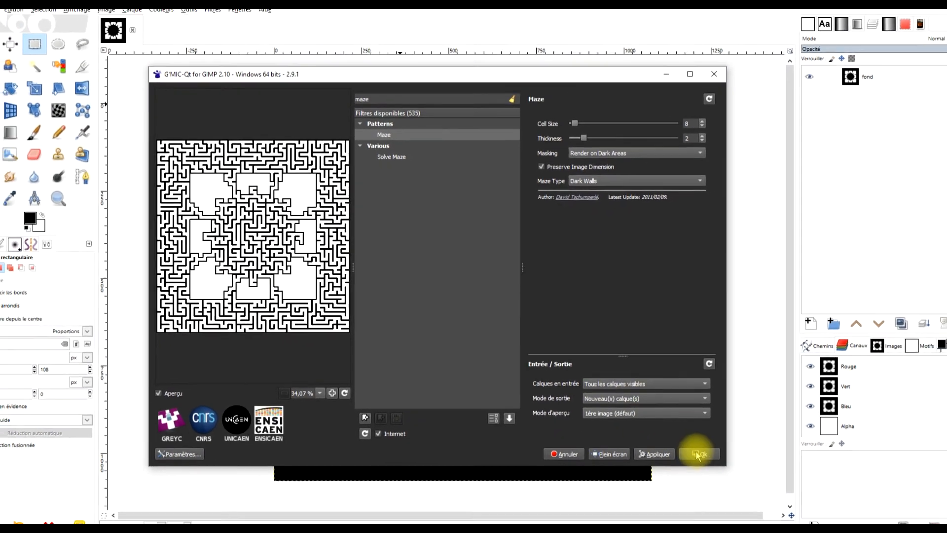
click(705, 457)
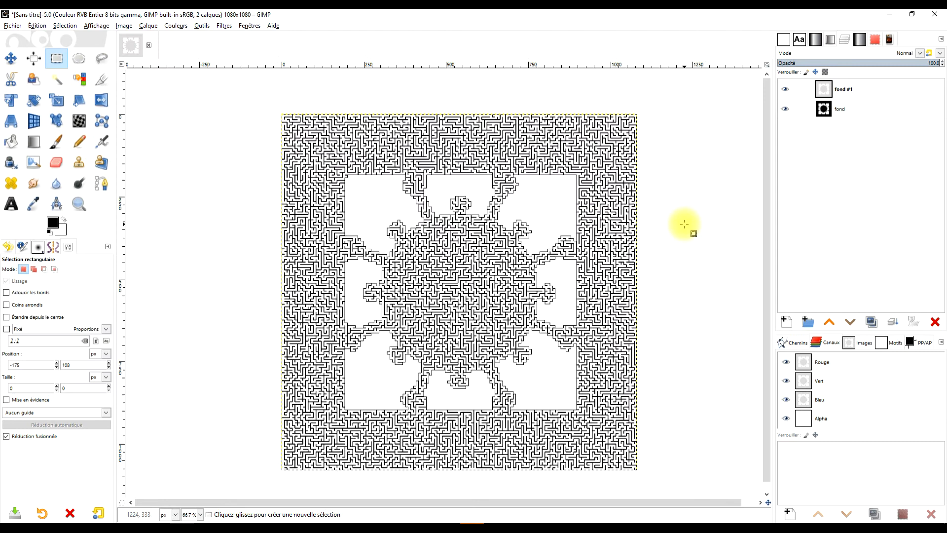
click(855, 90)
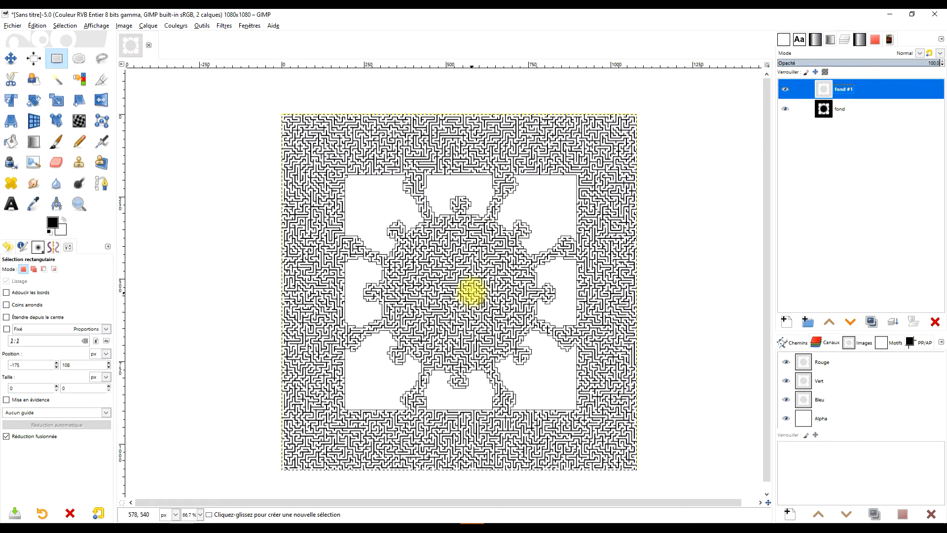
Step: Select the empty white area at the top right of the virus frame with the Fuzzy Select tool
scroll(547, 218, down, 5)
scroll(546, 224, up, 7)
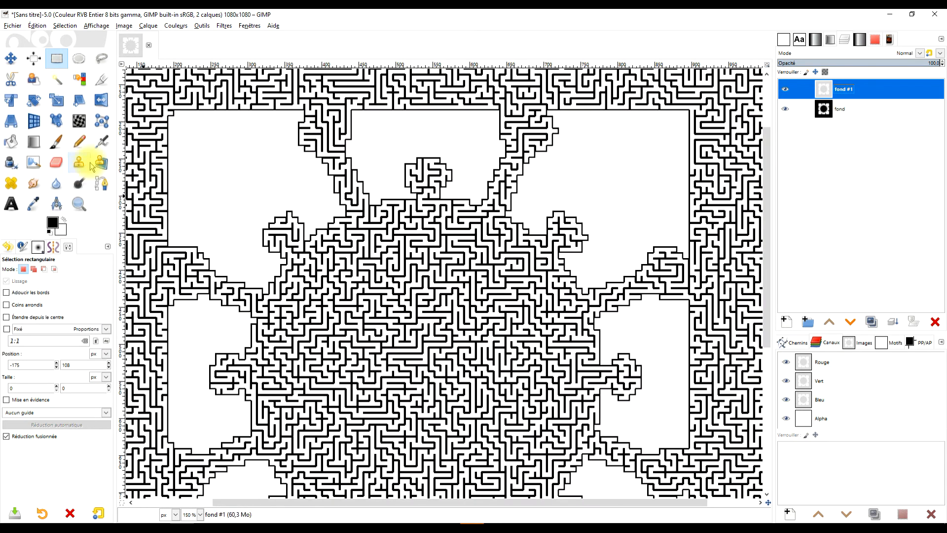
click(59, 80)
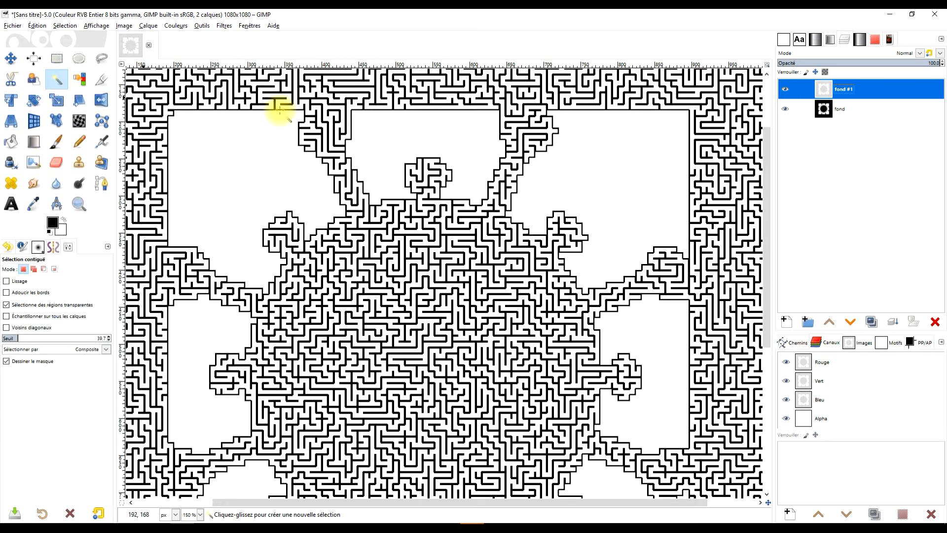
click(604, 167)
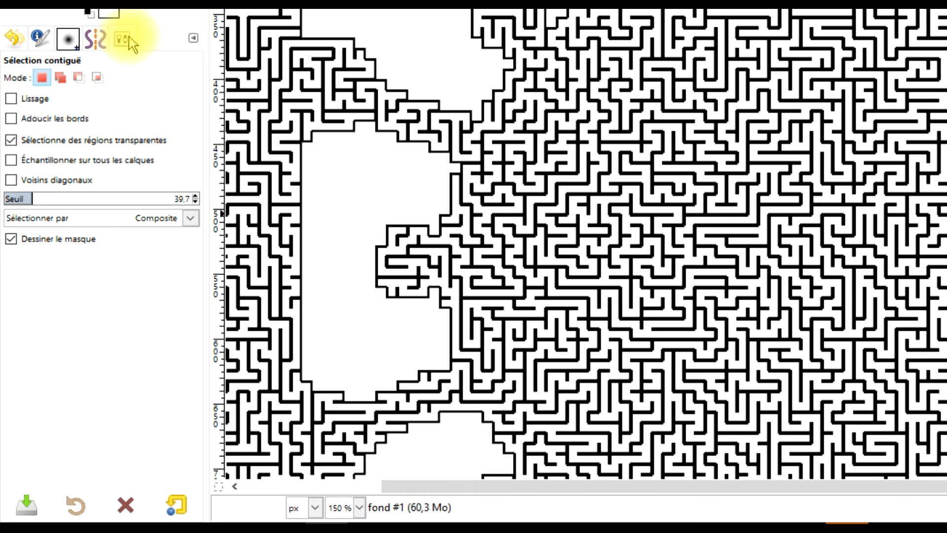
click(194, 38)
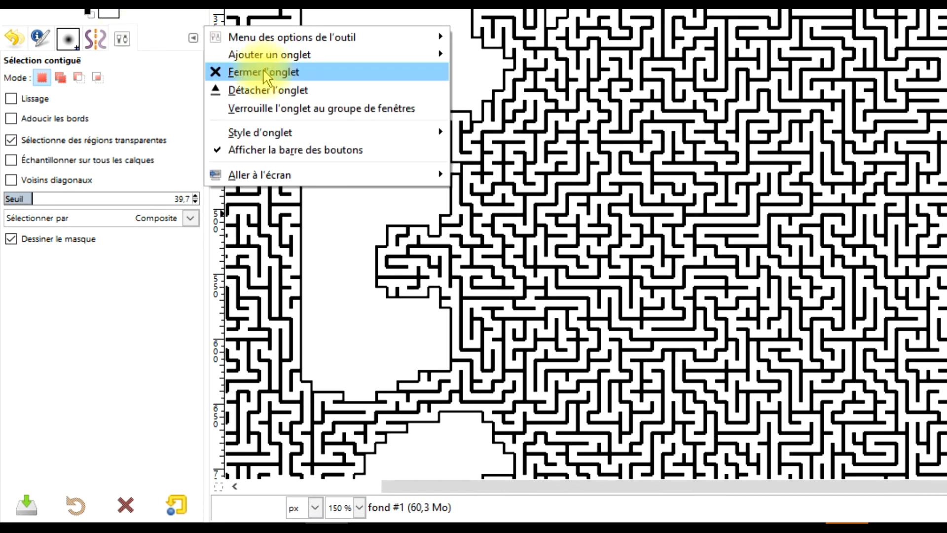
mouse_move(343, 63)
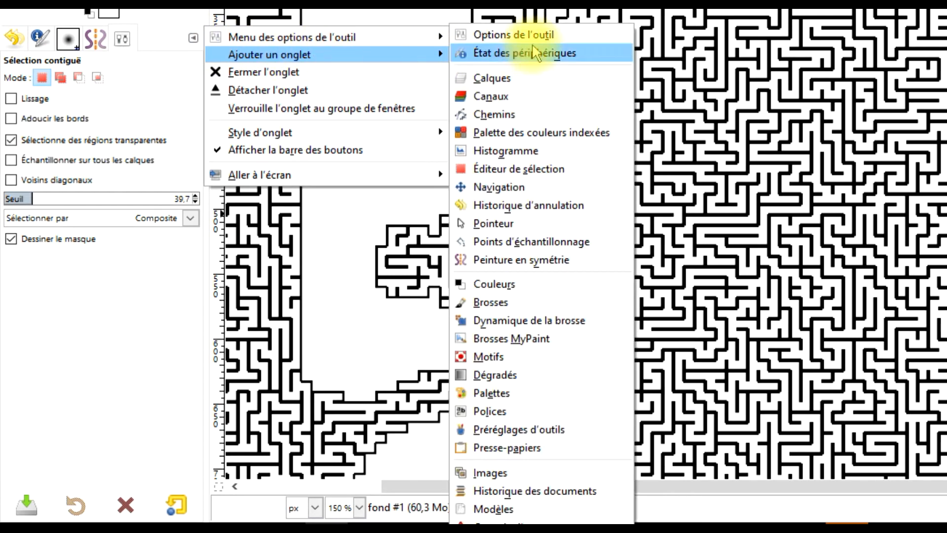
click(129, 90)
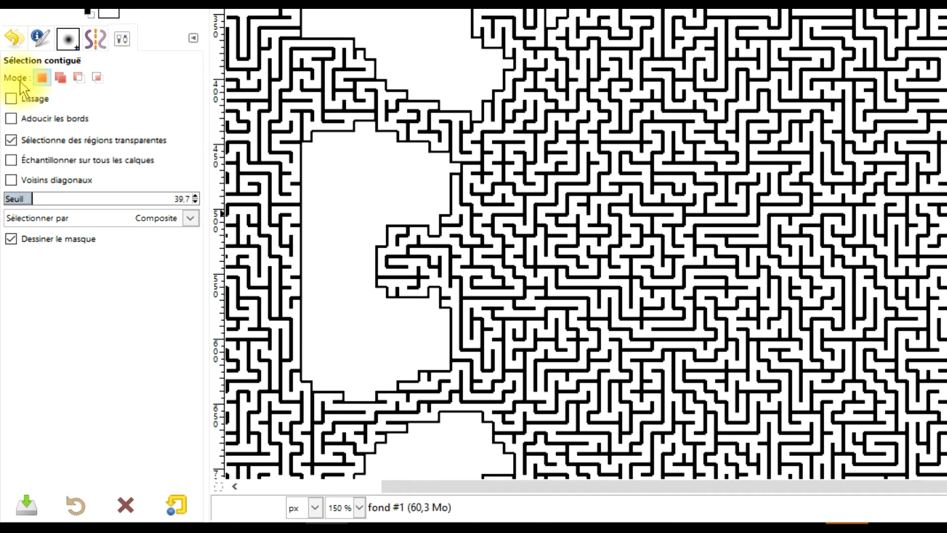
Step: Add the remaining empty white areas around the virus to the selection and fill them with black
click(60, 78)
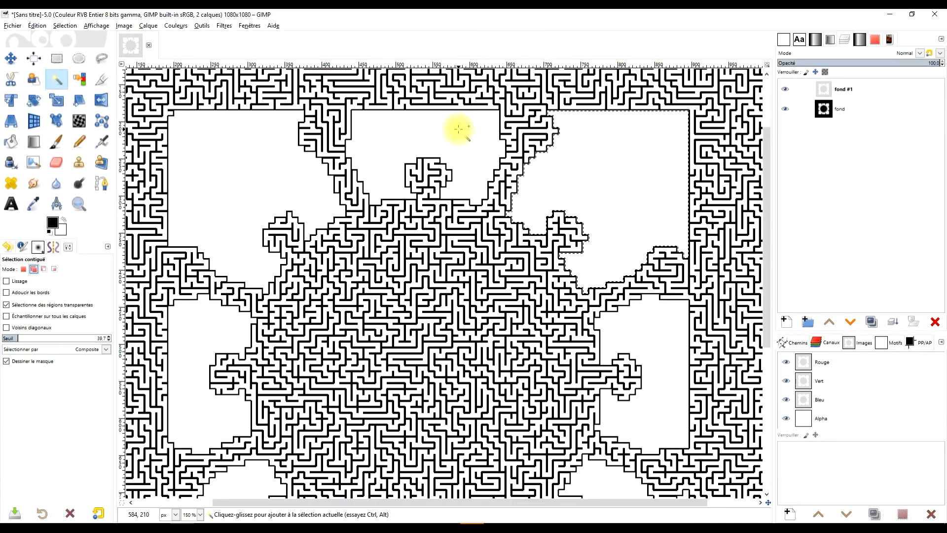
click(459, 129)
click(243, 172)
click(197, 343)
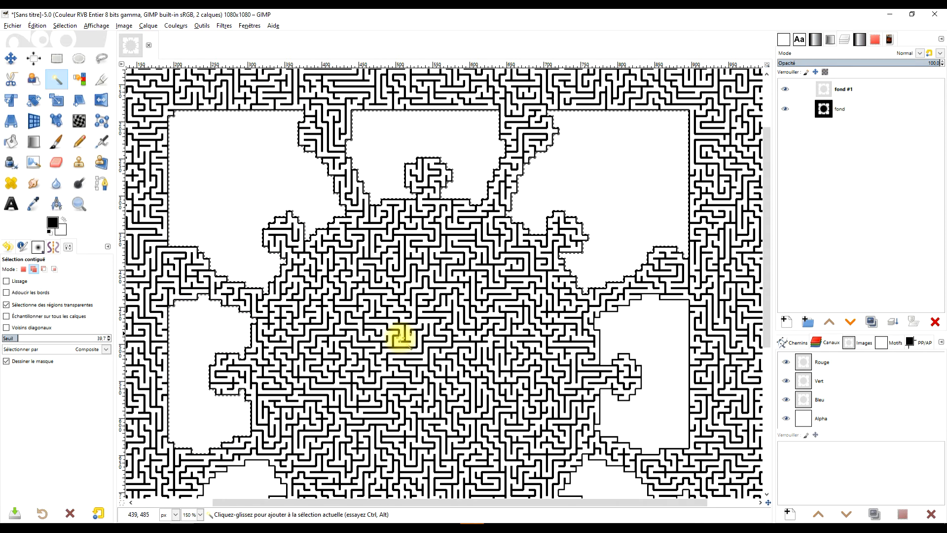
scroll(451, 322, down, 5)
click(248, 264)
click(446, 317)
click(602, 300)
scroll(641, 423, up, 4)
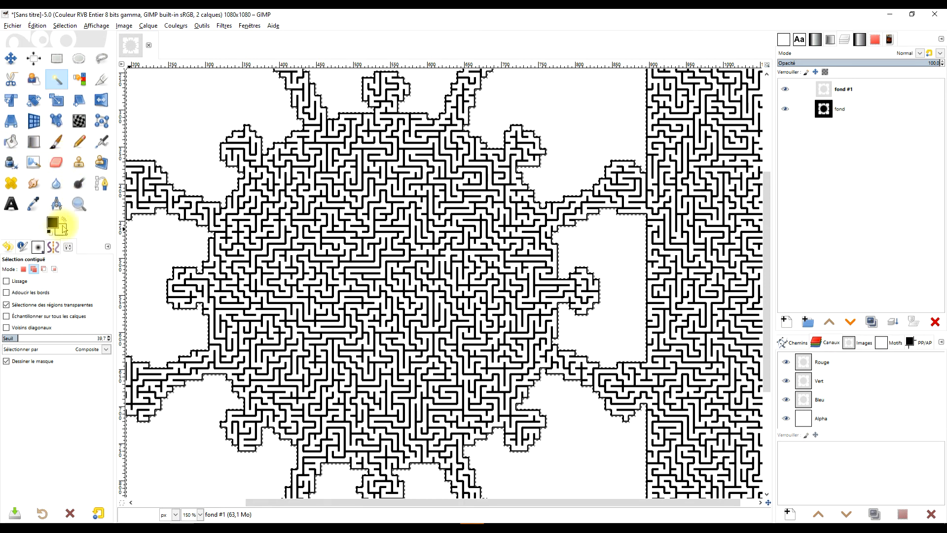
drag(53, 224, 222, 92)
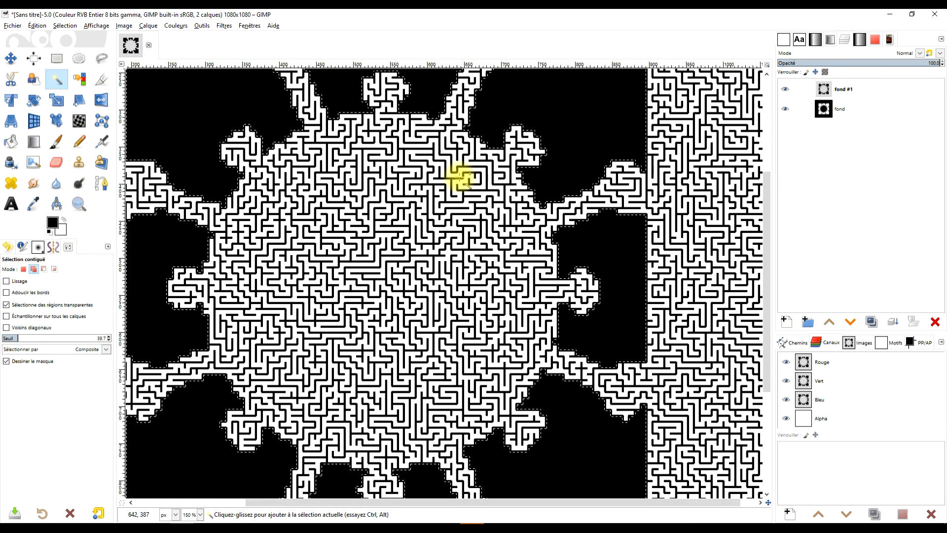
scroll(429, 212, down, 3)
scroll(444, 247, up, 1)
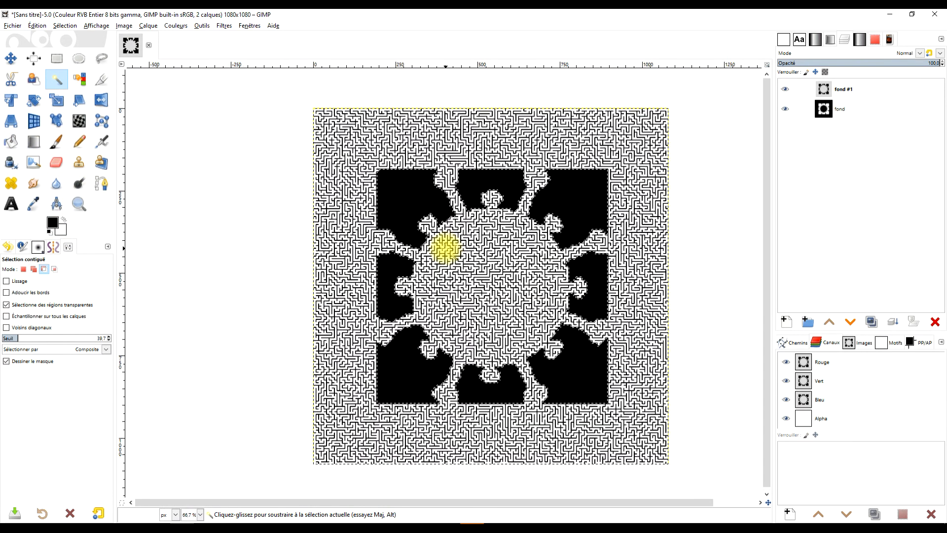
Step: Remove the selection from the image
click(57, 58)
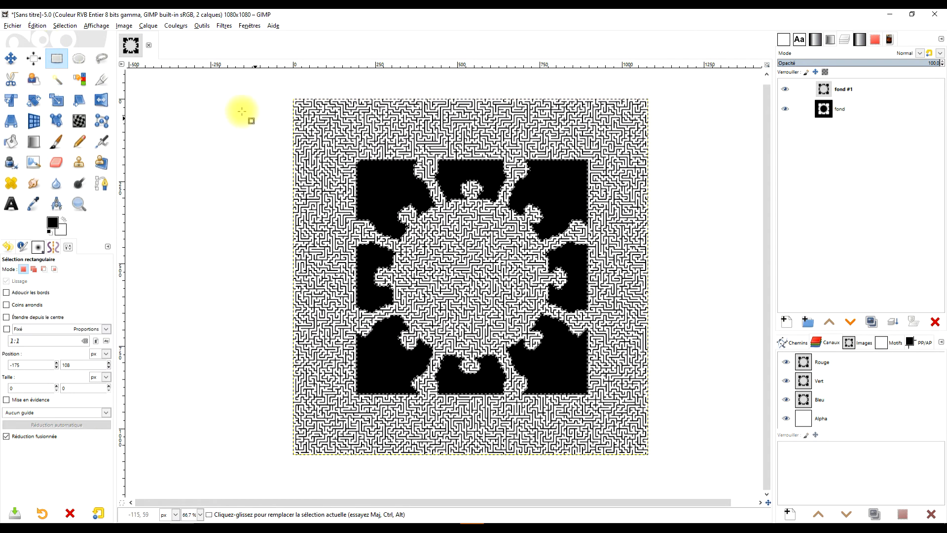
click(64, 26)
click(90, 50)
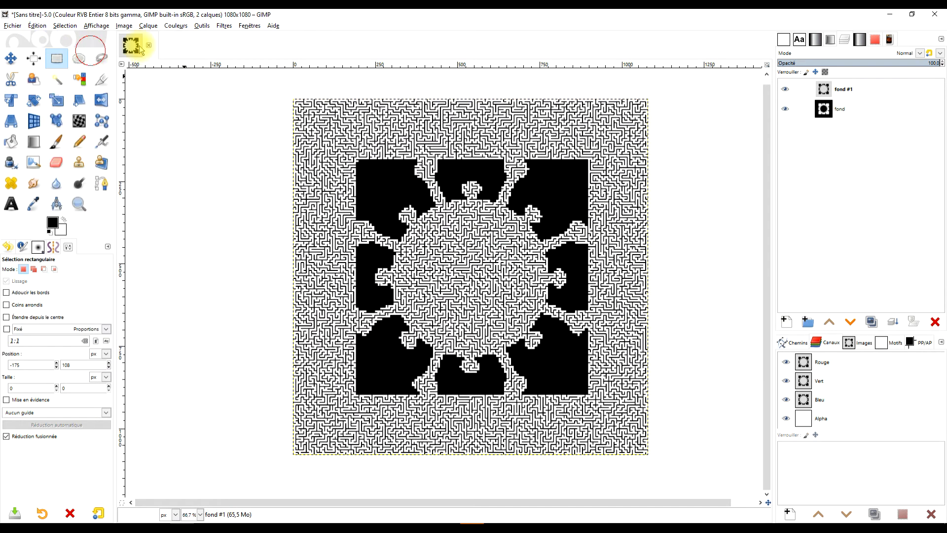
Step: Open the G'MIC-Qt filters, search for maz and pick the Solve Maze filter
click(225, 27)
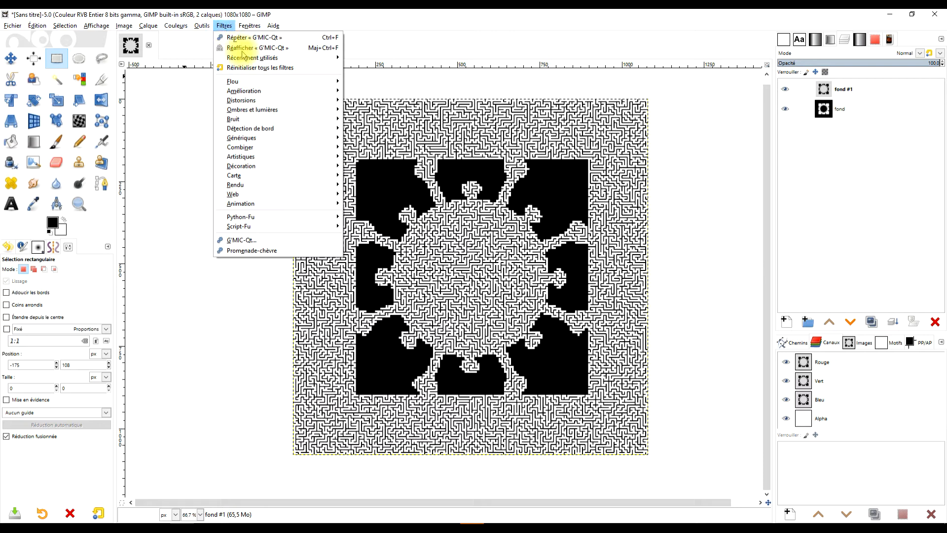
click(241, 240)
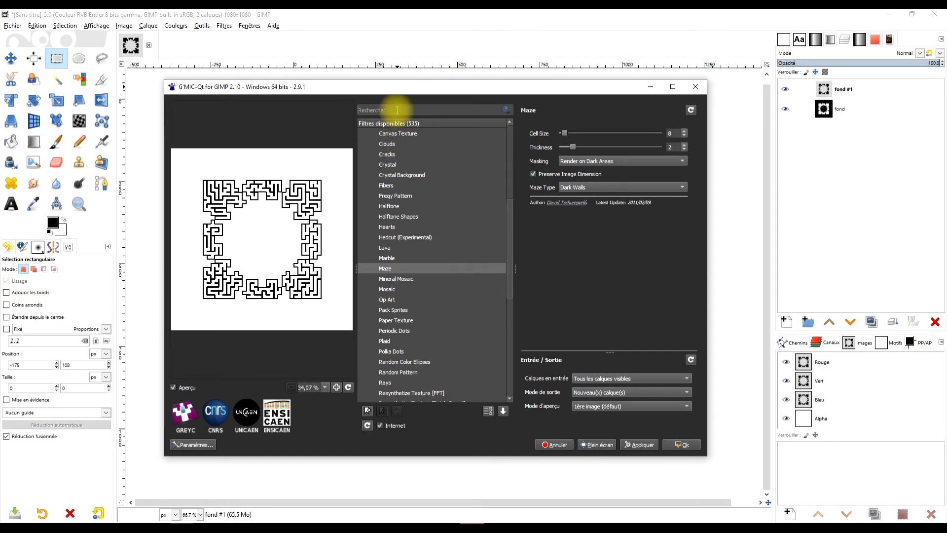
click(397, 110)
text(maz)
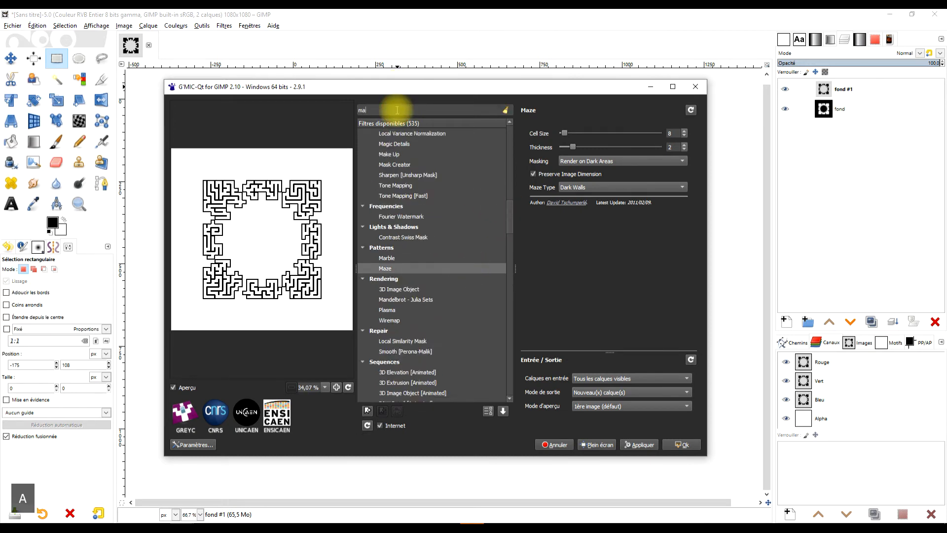
click(392, 169)
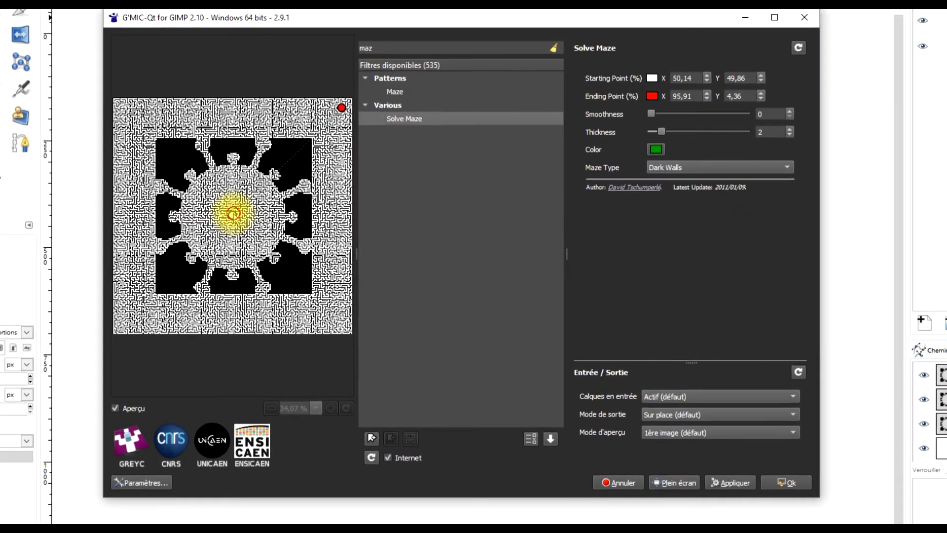
Step: Move the Solve Maze starting point to the virus centre, keep the green path colour, and apply the filter
drag(235, 211, 236, 213)
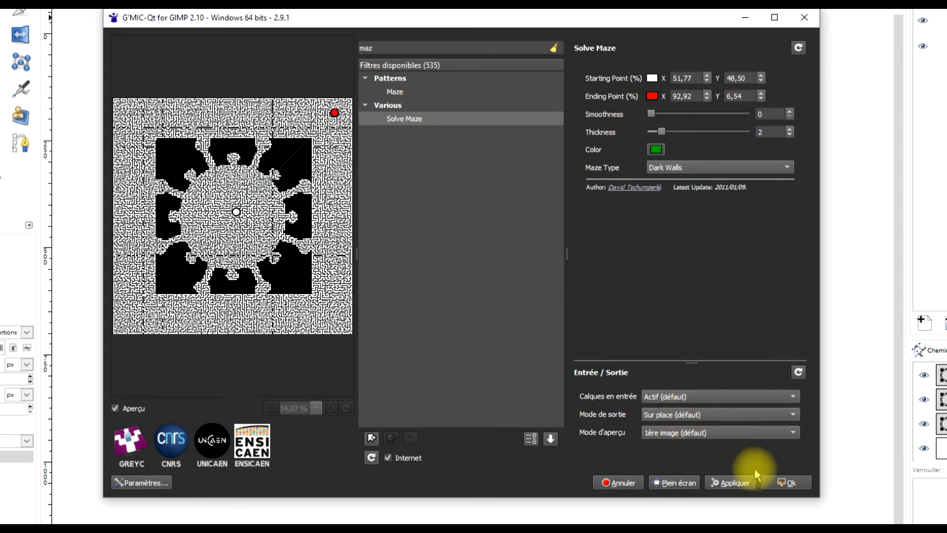
click(657, 150)
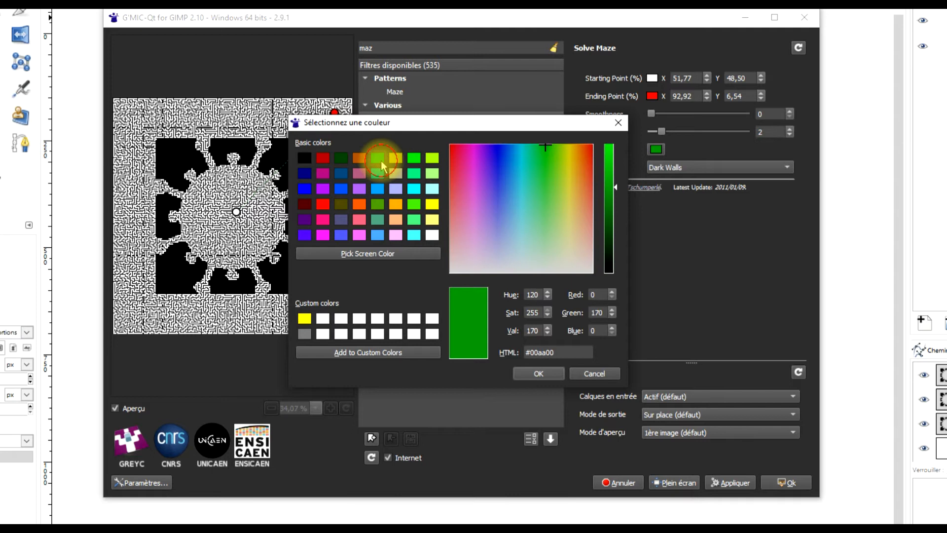
click(535, 374)
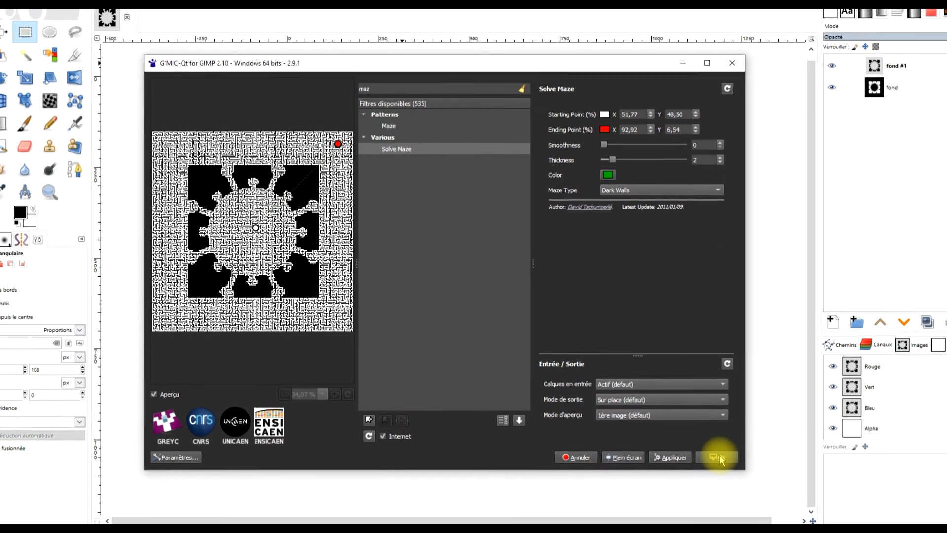
click(703, 452)
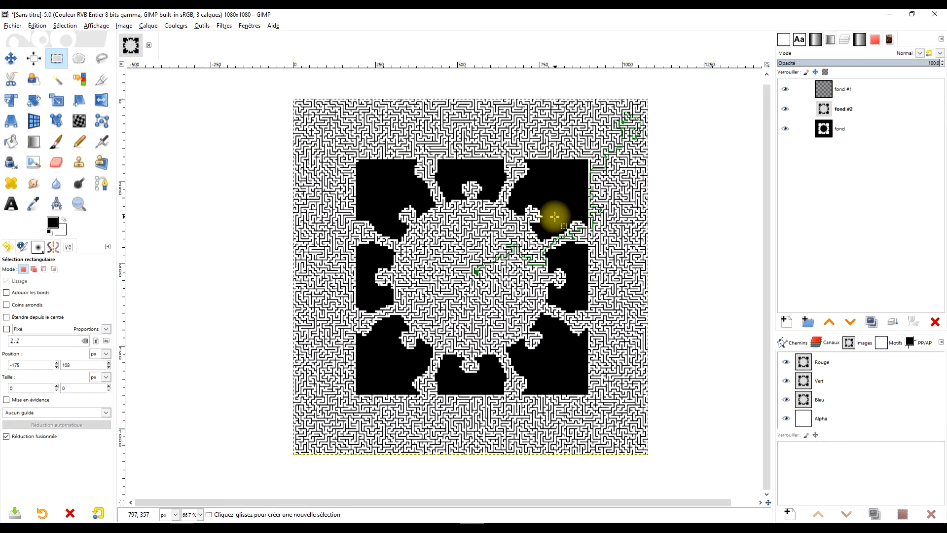
Step: Zoom in and pan to inspect the green solution path near the virus centre
scroll(569, 217, up, 3)
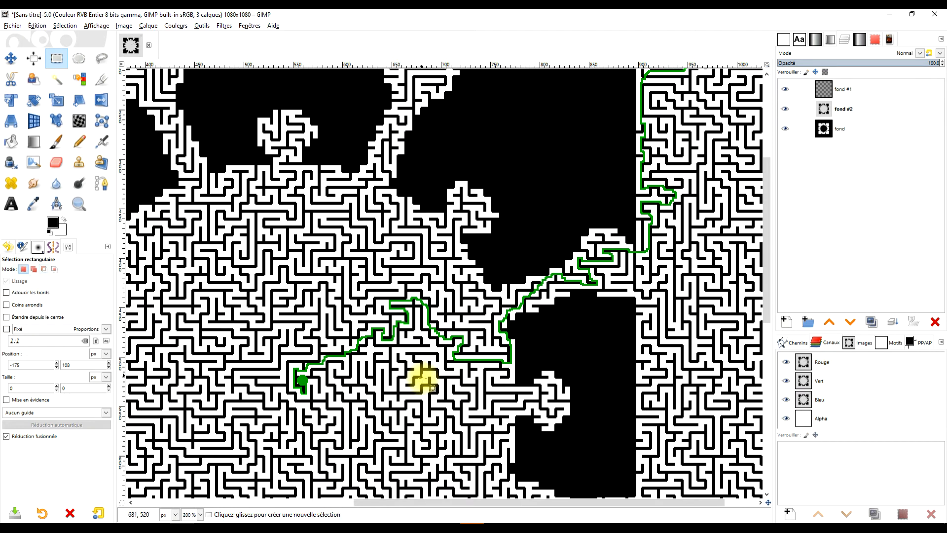
scroll(713, 258, down, 3)
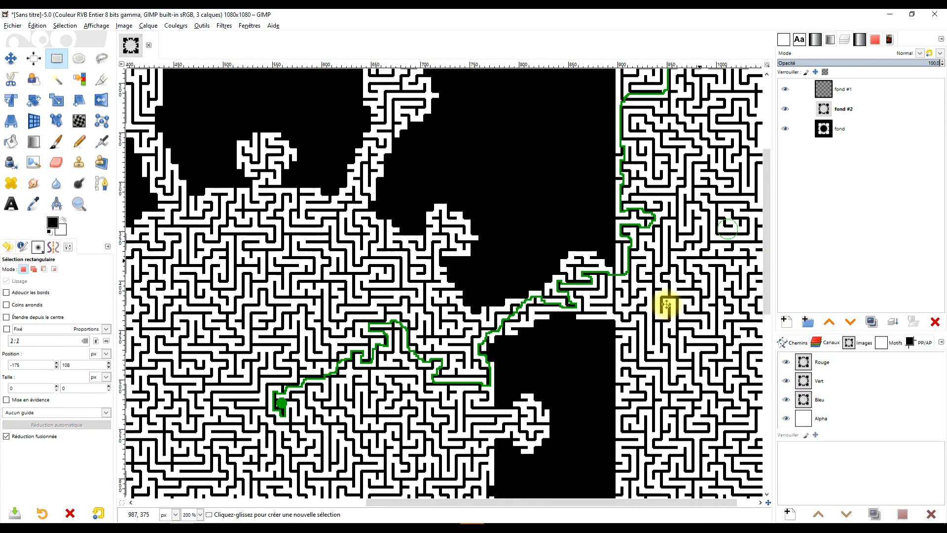
drag(525, 337, 635, 195)
scroll(470, 266, up, 1)
scroll(469, 266, down, 1)
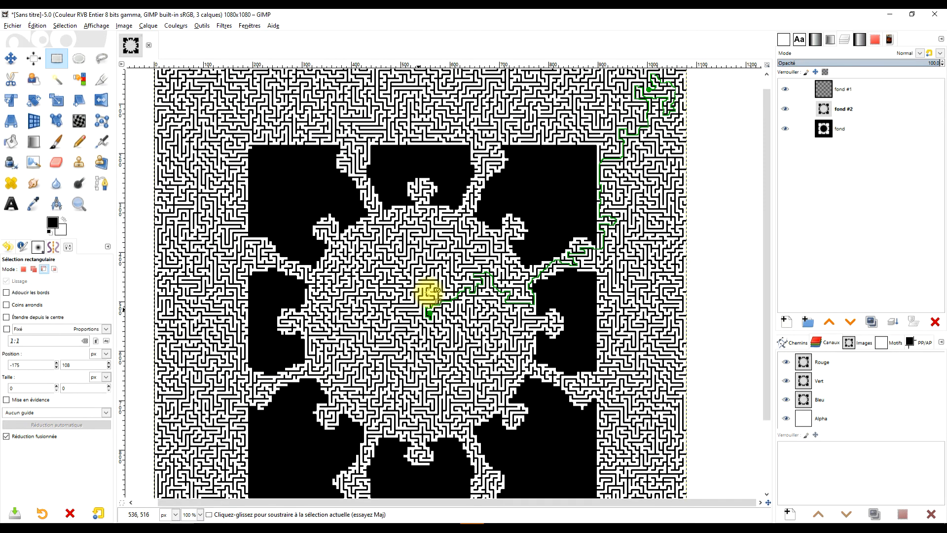
scroll(434, 296, up, 3)
scroll(463, 326, up, 1)
scroll(467, 327, up, 1)
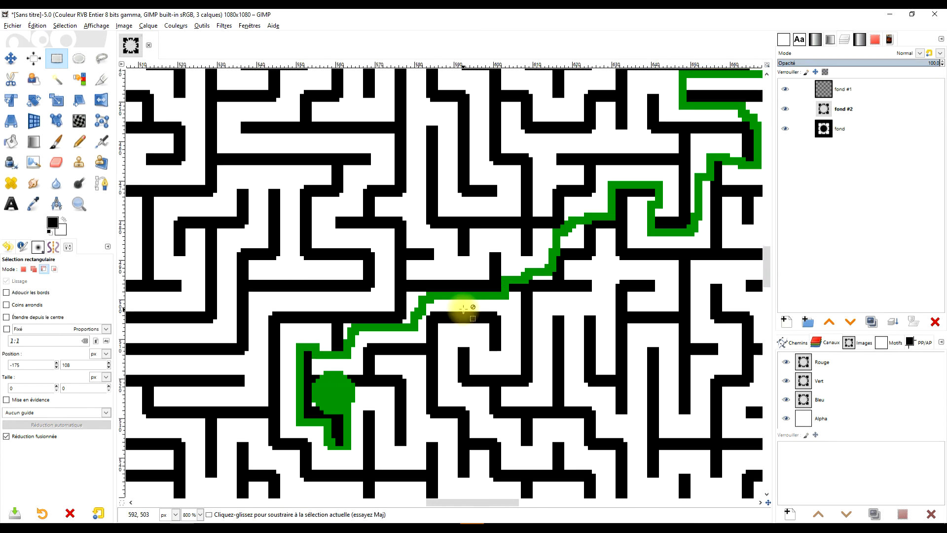
scroll(481, 303, up, 1)
drag(290, 395, 297, 332)
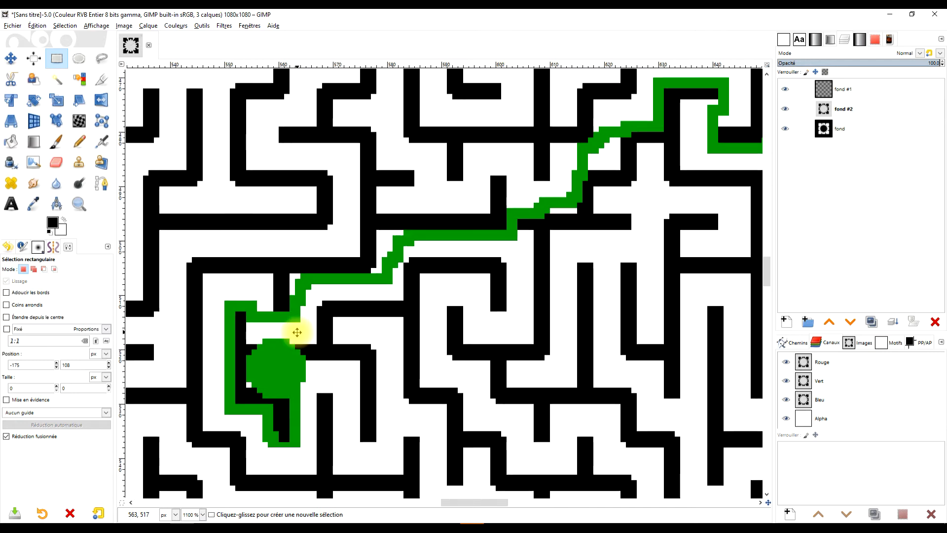
drag(387, 279, 323, 377)
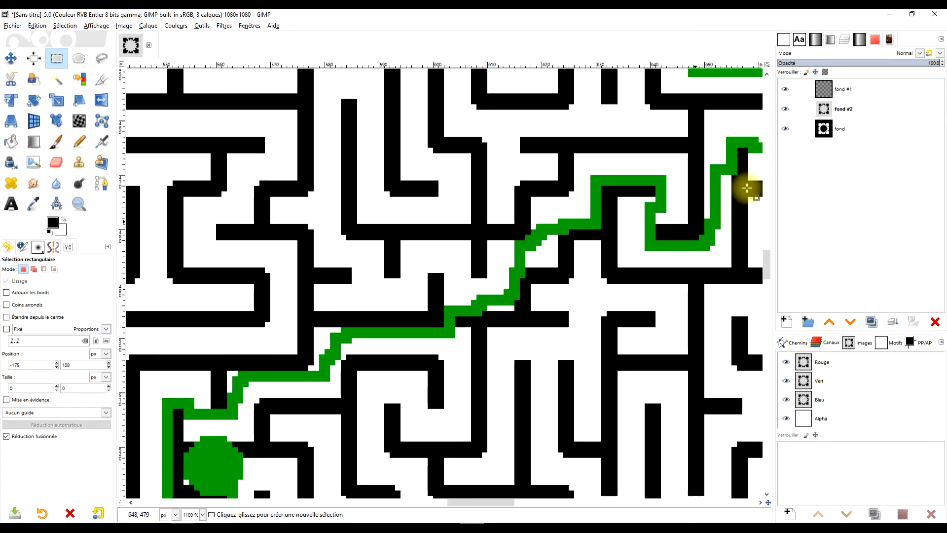
Step: Rename the top path layer chemin
click(855, 90)
double_click(842, 90)
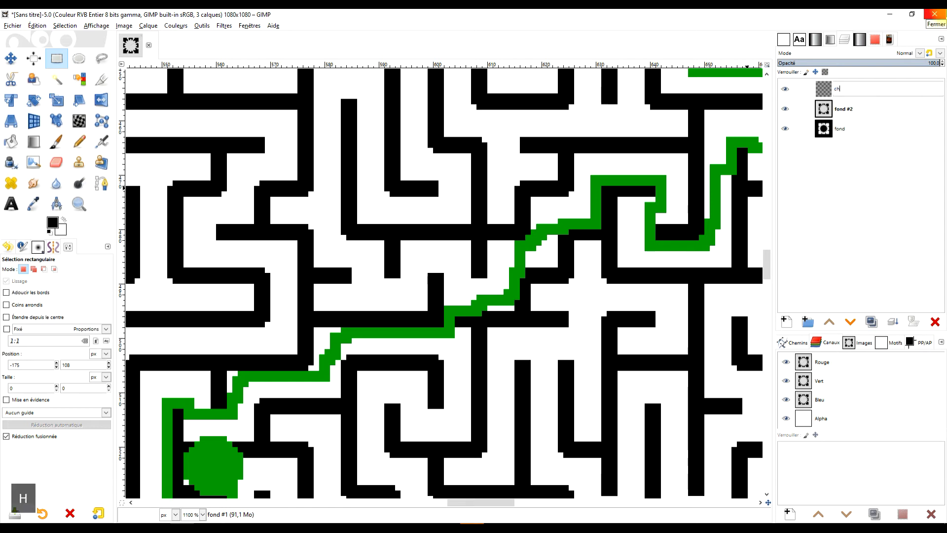
text(chemin)
key(Return)
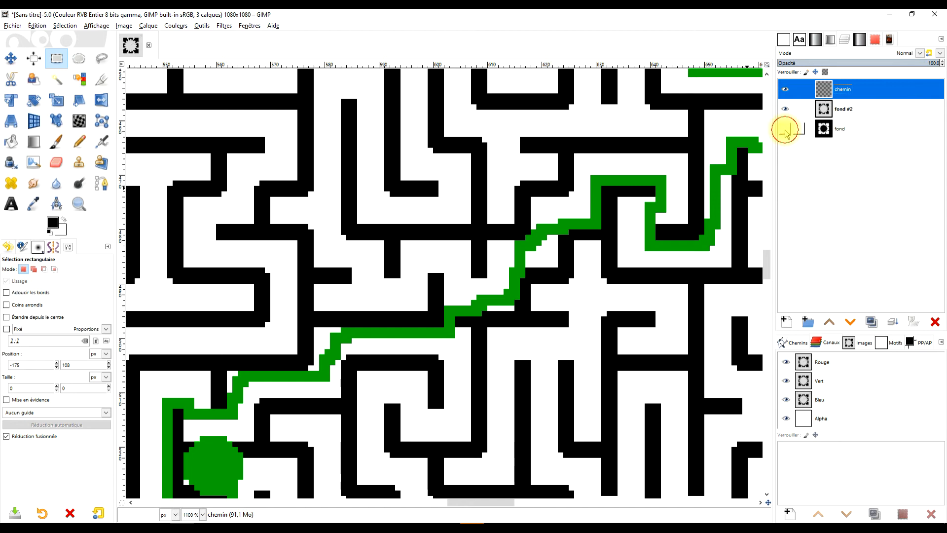
Step: Rename the bottom layer masque and the maze layer labyrinthe
double_click(841, 127)
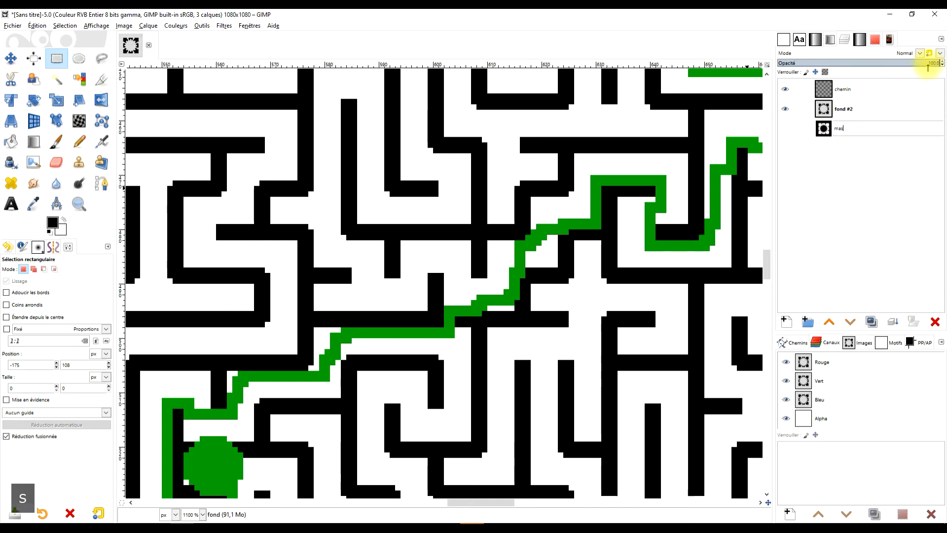
key(Return)
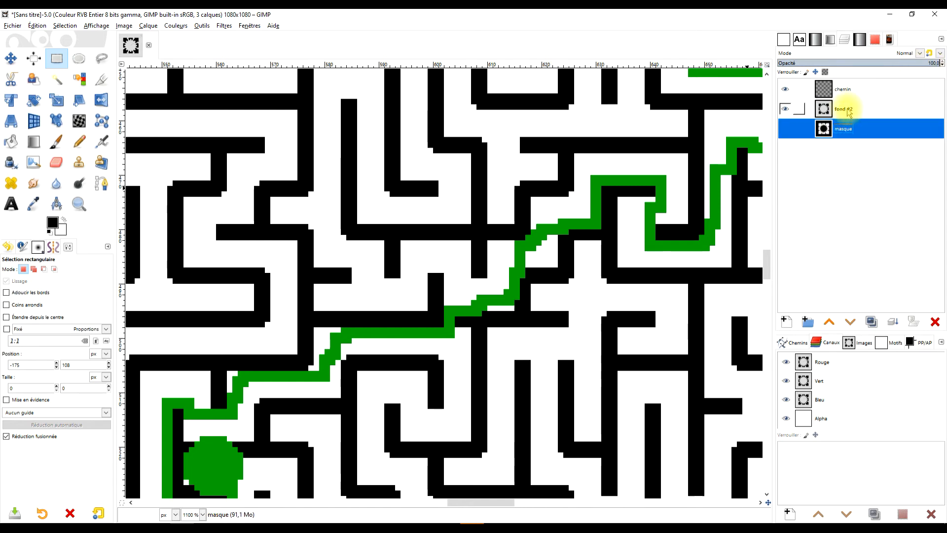
click(848, 108)
click(854, 107)
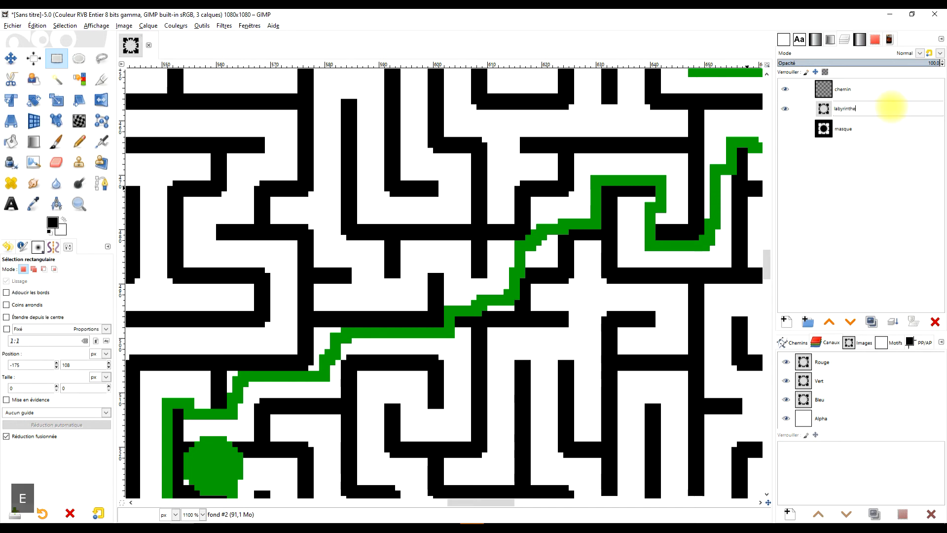
key(Return)
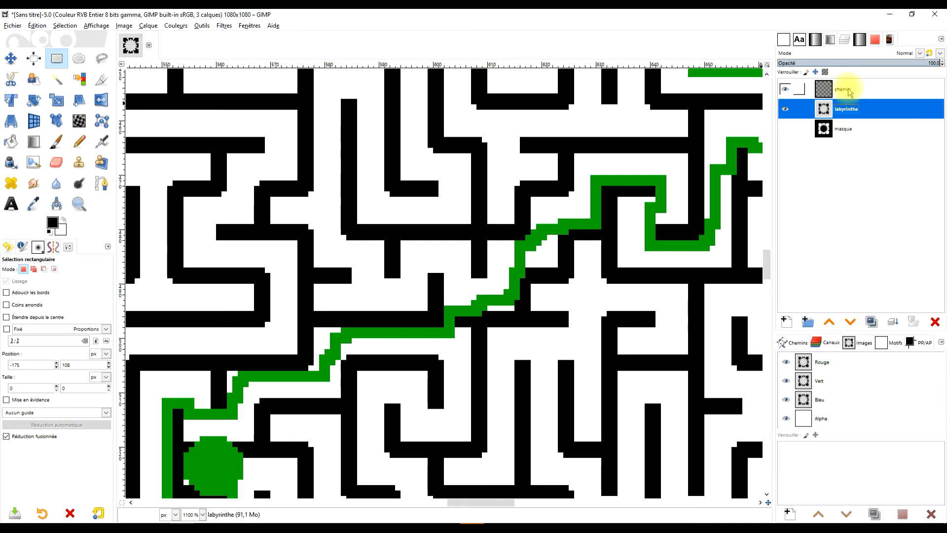
Step: Lower the chemin layer's opacity to about 77%
click(848, 89)
click(902, 63)
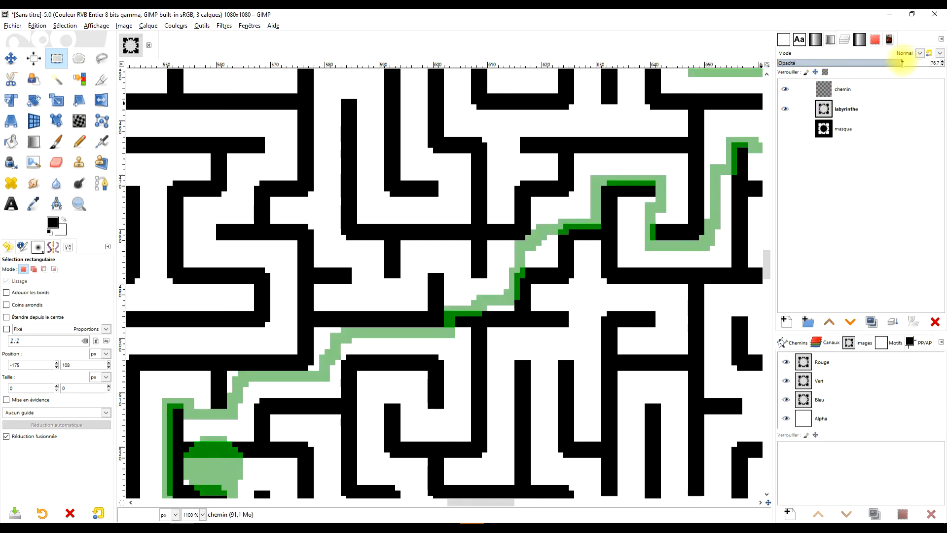
drag(482, 332, 585, 201)
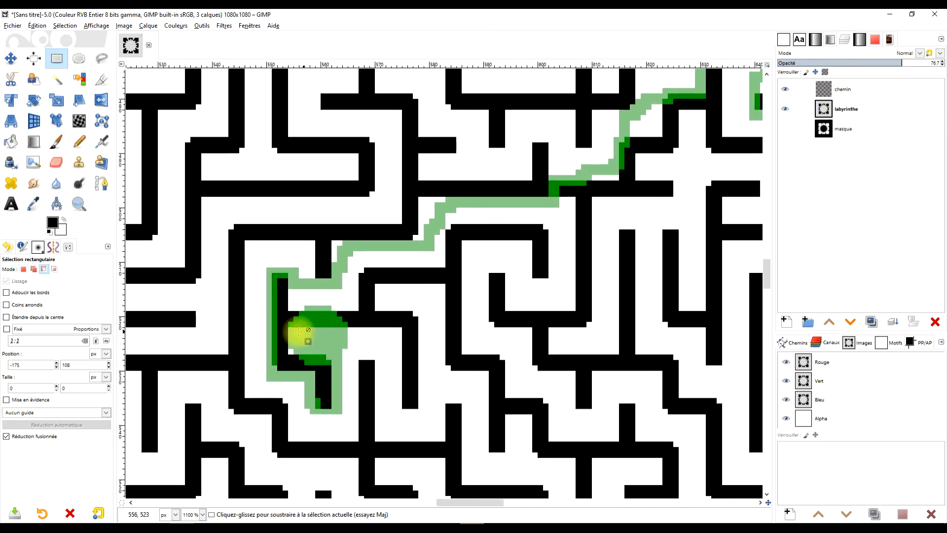
Step: Lower the chemin layer's opacity to about 37% to see the walls beneath the path
scroll(298, 331, up, 1)
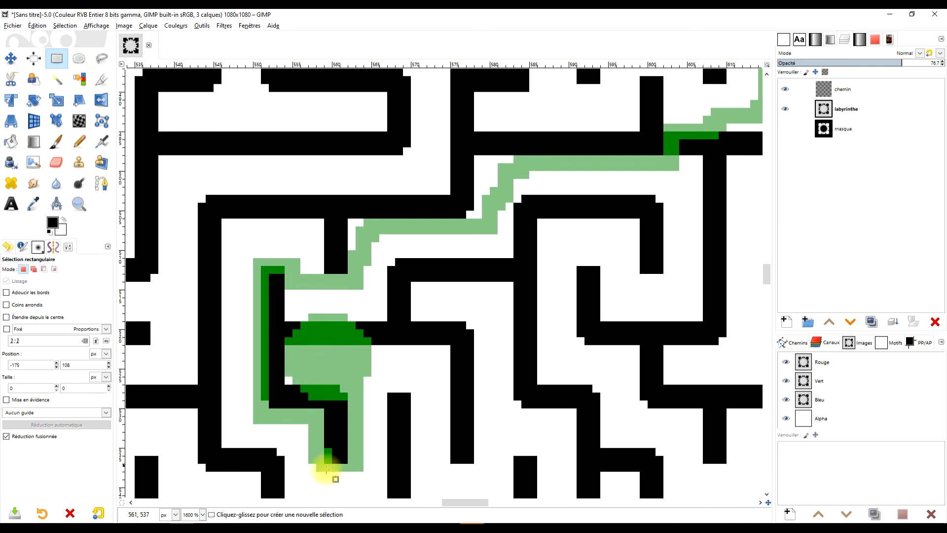
drag(499, 237, 249, 393)
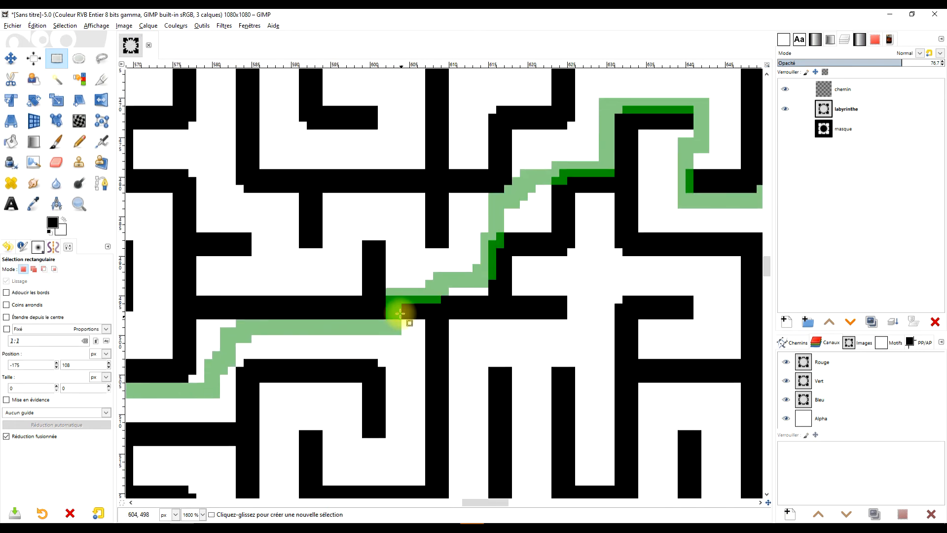
click(887, 61)
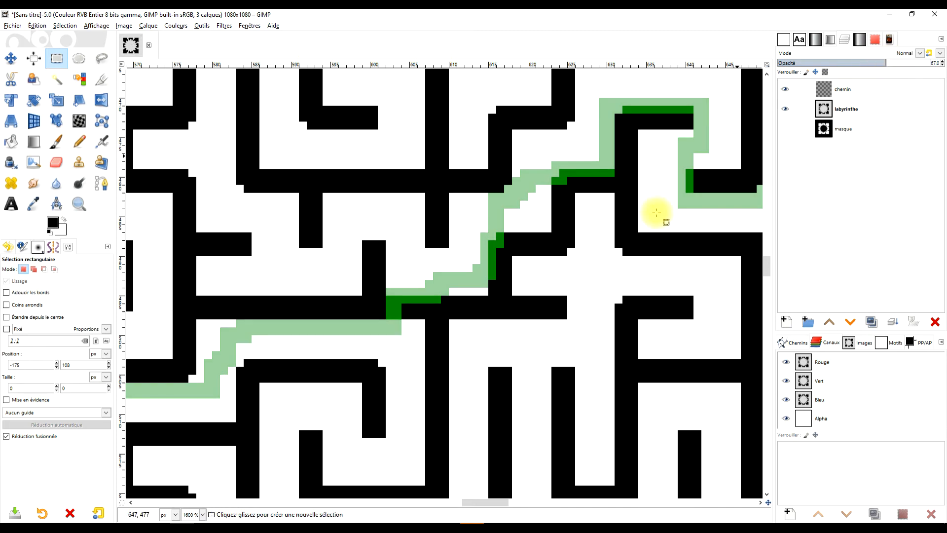
Step: On the labyrinthe layer, select a wall block crossed by the solution path and delete it
click(903, 114)
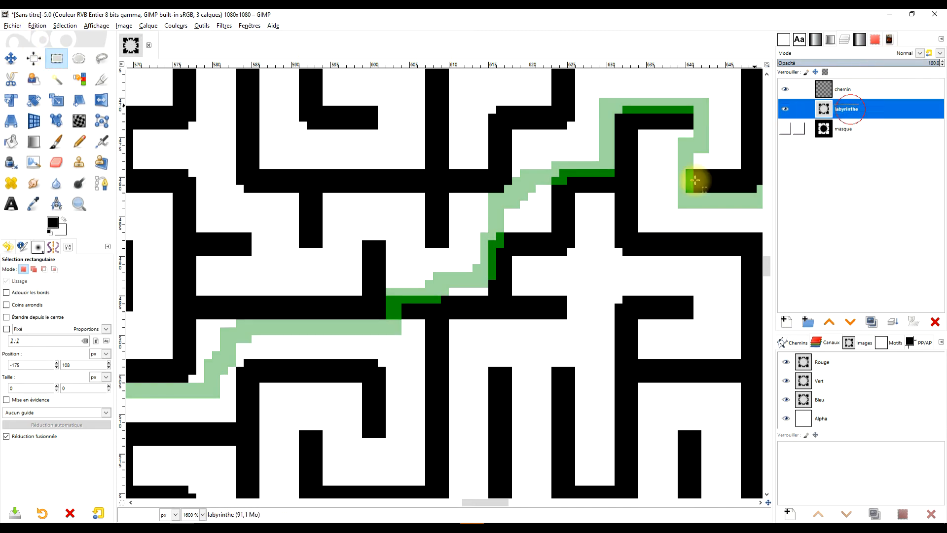
drag(385, 281, 422, 335)
drag(64, 231, 395, 350)
drag(541, 280, 464, 380)
drag(494, 310, 389, 416)
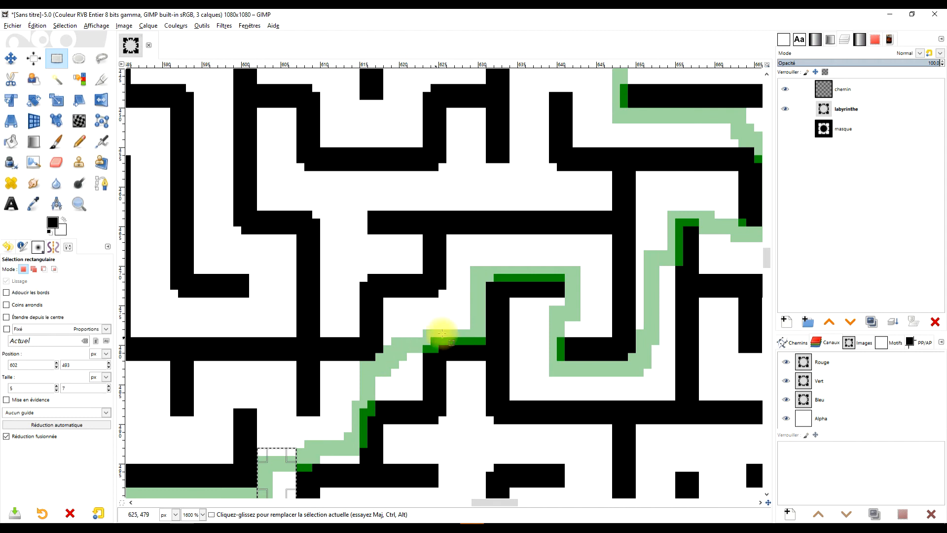
drag(555, 350, 376, 424)
drag(571, 313, 479, 396)
drag(532, 280, 498, 401)
drag(619, 436, 495, 324)
drag(491, 379, 426, 198)
drag(560, 344, 459, 276)
drag(587, 275, 444, 211)
drag(443, 311, 372, 205)
drag(584, 275, 290, 332)
drag(437, 217, 500, 404)
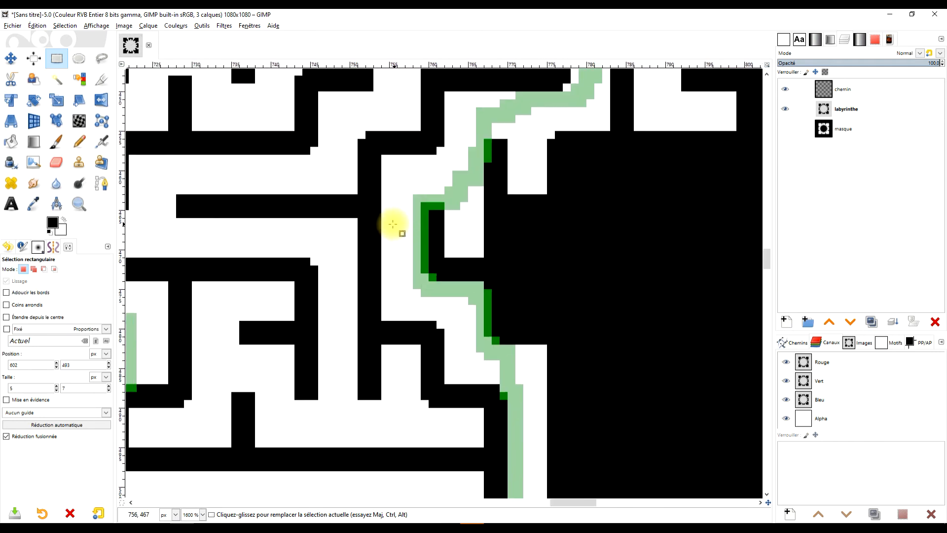
drag(436, 170, 354, 339)
drag(505, 210, 375, 367)
drag(569, 220, 416, 145)
drag(582, 252, 417, 307)
drag(435, 186, 490, 349)
drag(648, 250, 326, 304)
drag(538, 293, 404, 344)
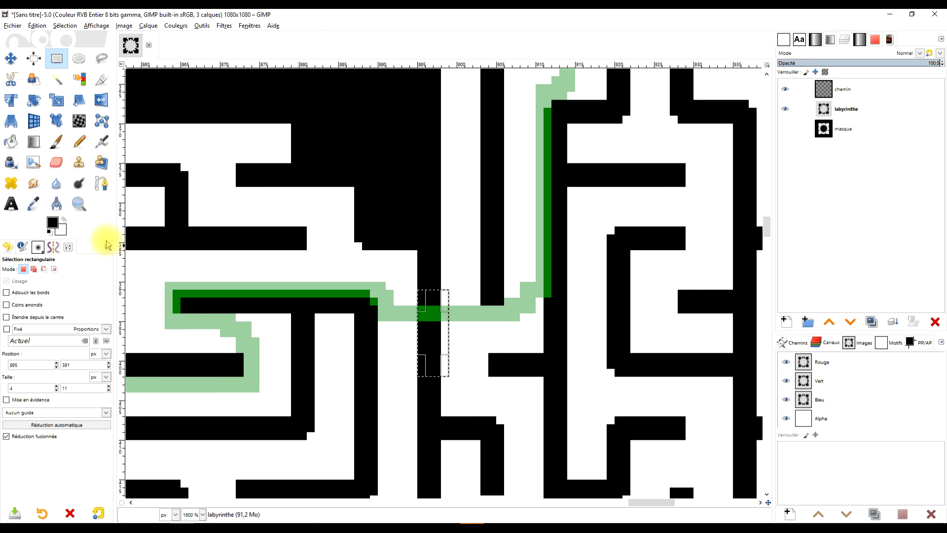
key(Delete)
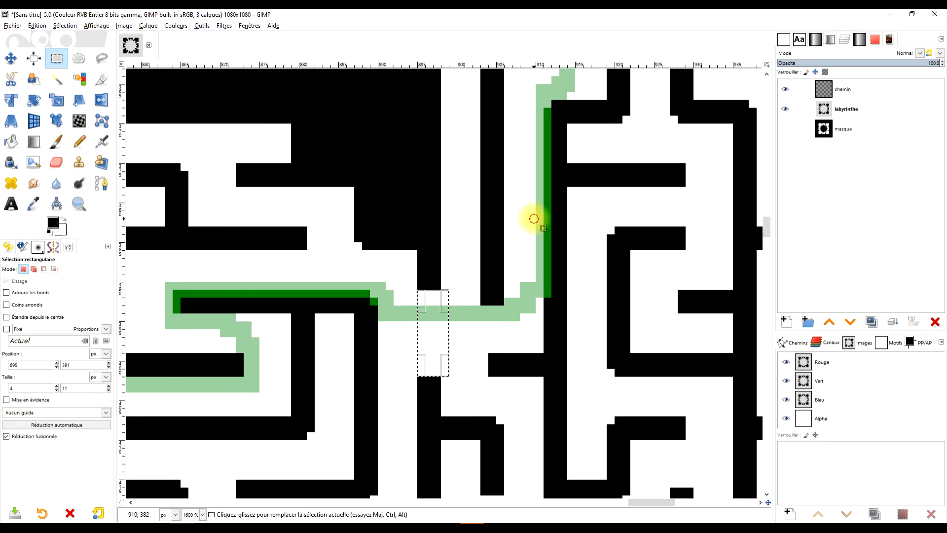
Step: Select another wall block under the path and fill it with white to open the passage
click(533, 218)
drag(613, 190, 528, 296)
drag(535, 201, 494, 368)
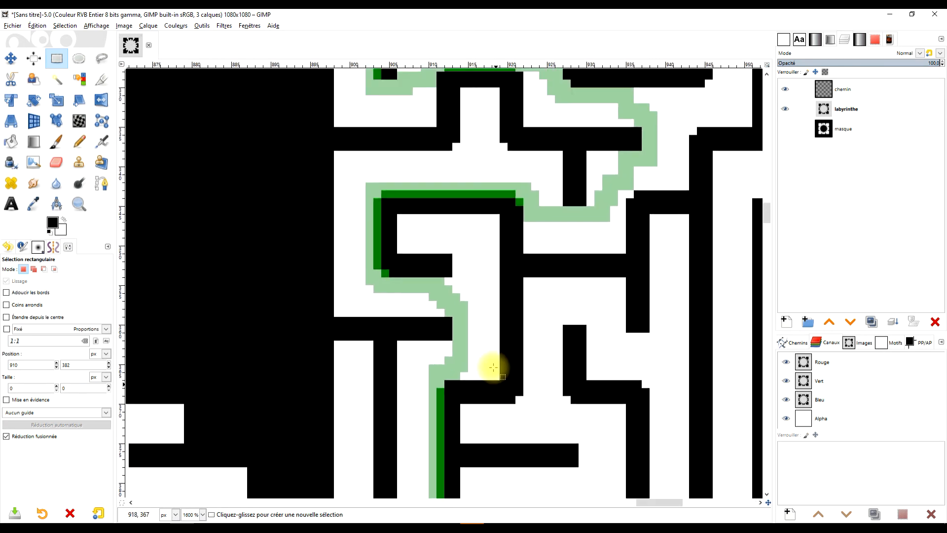
drag(470, 323, 628, 399)
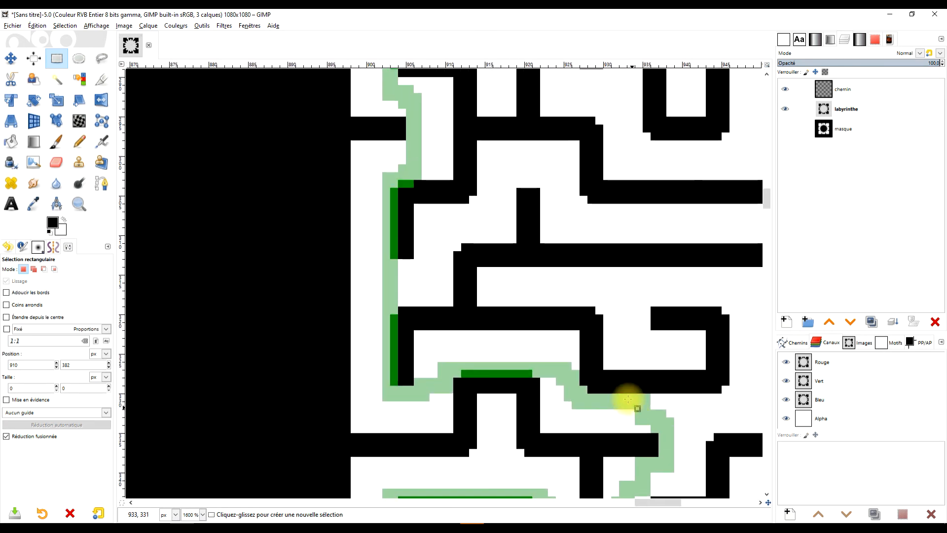
drag(401, 241, 491, 353)
drag(439, 280, 384, 320)
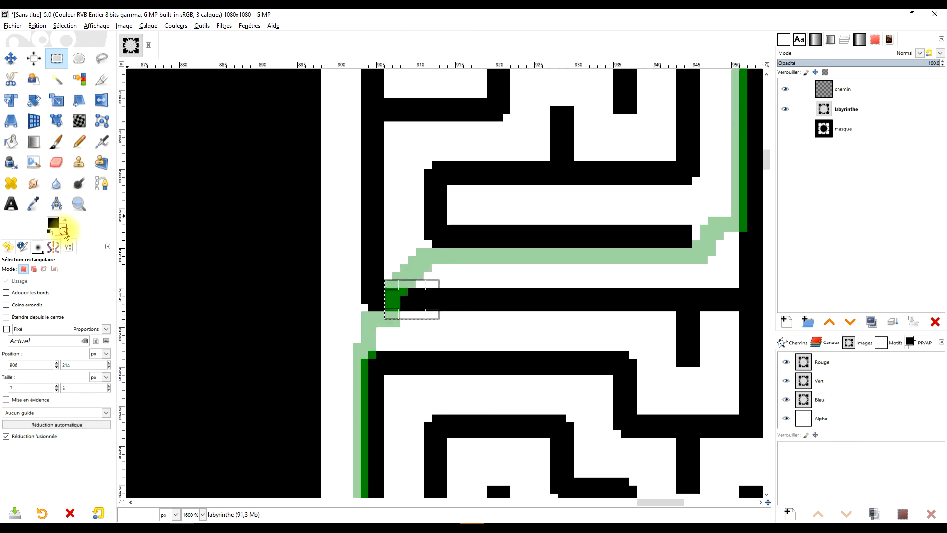
drag(64, 230, 398, 291)
Step: Open a further wall block along the path by filling its selection with white
drag(613, 291, 406, 434)
drag(545, 239, 322, 350)
drag(593, 278, 501, 286)
drag(488, 336, 471, 185)
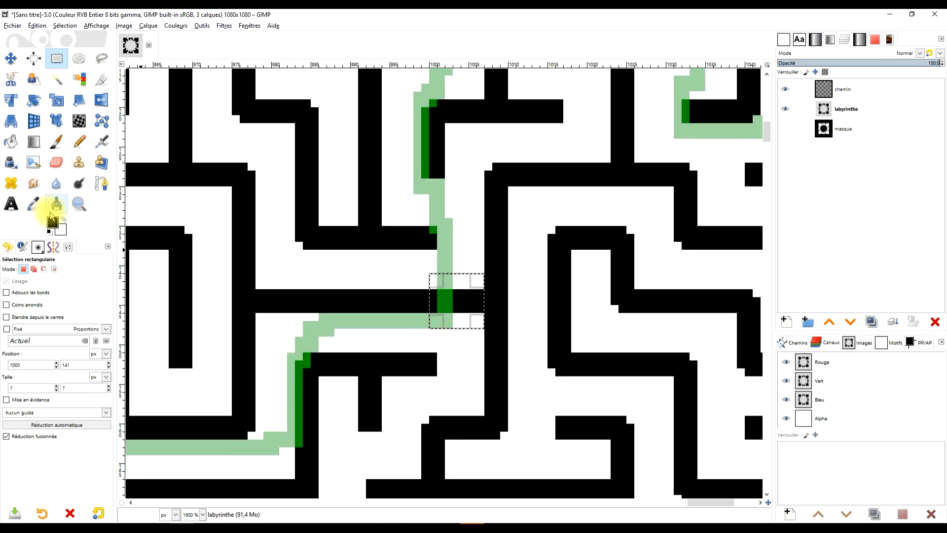
drag(86, 241, 452, 312)
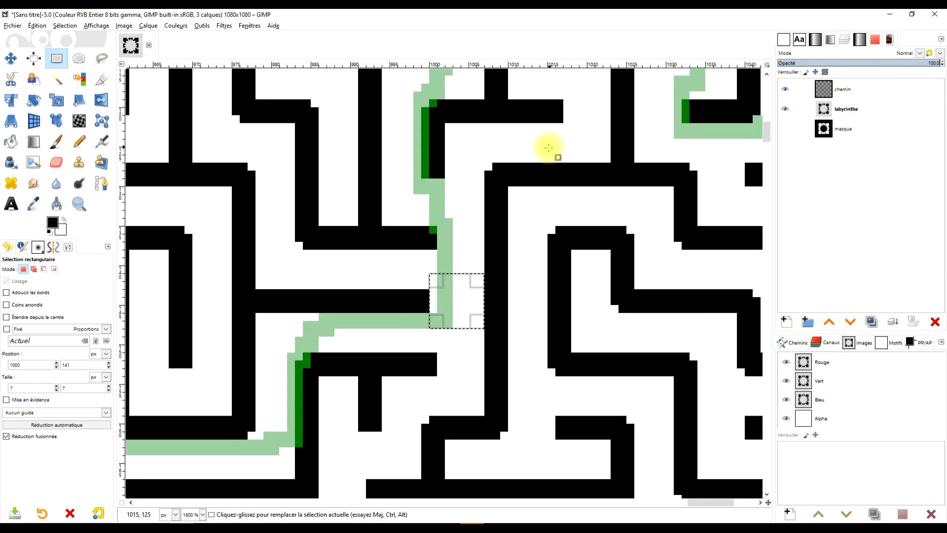
Step: Clear the maze walls around the virus centre by selecting the area and filling it with white
drag(549, 141, 547, 381)
drag(528, 216, 552, 413)
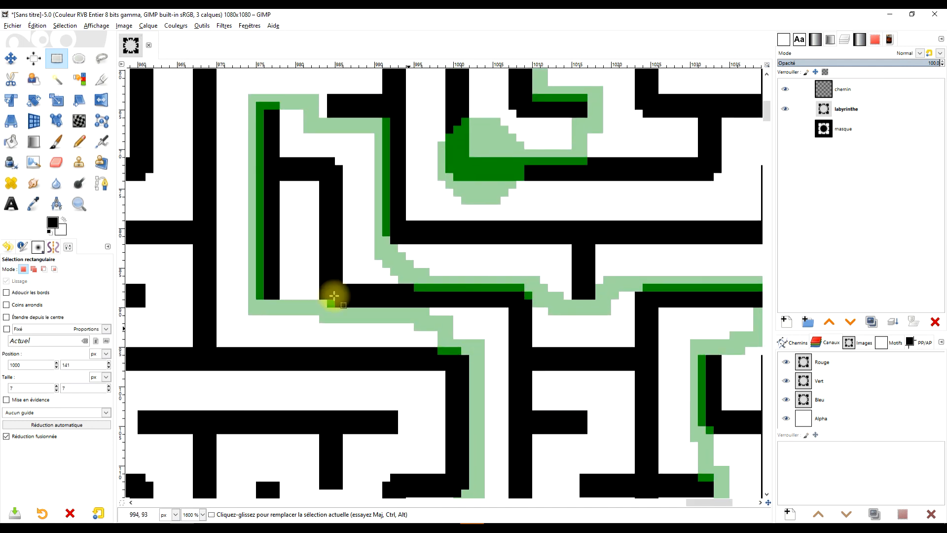
drag(555, 289, 371, 308)
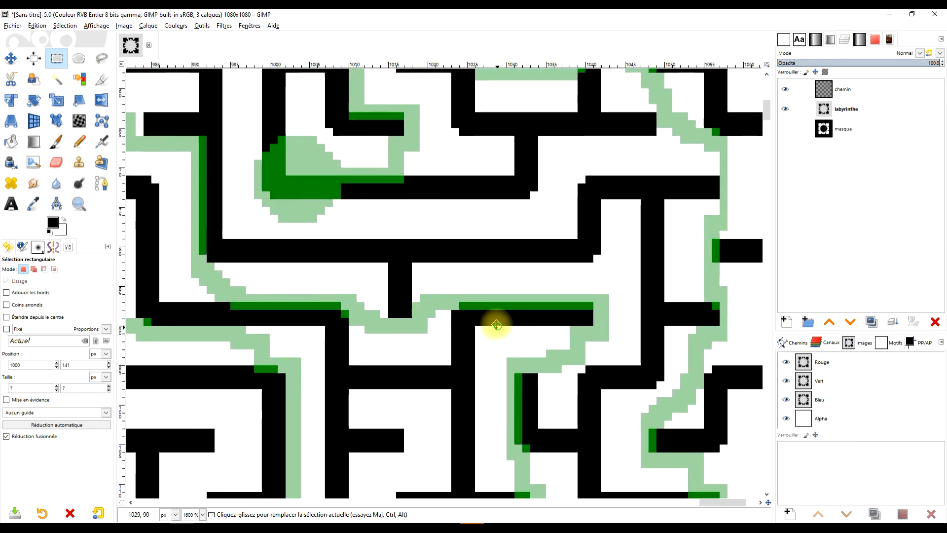
drag(495, 322, 422, 199)
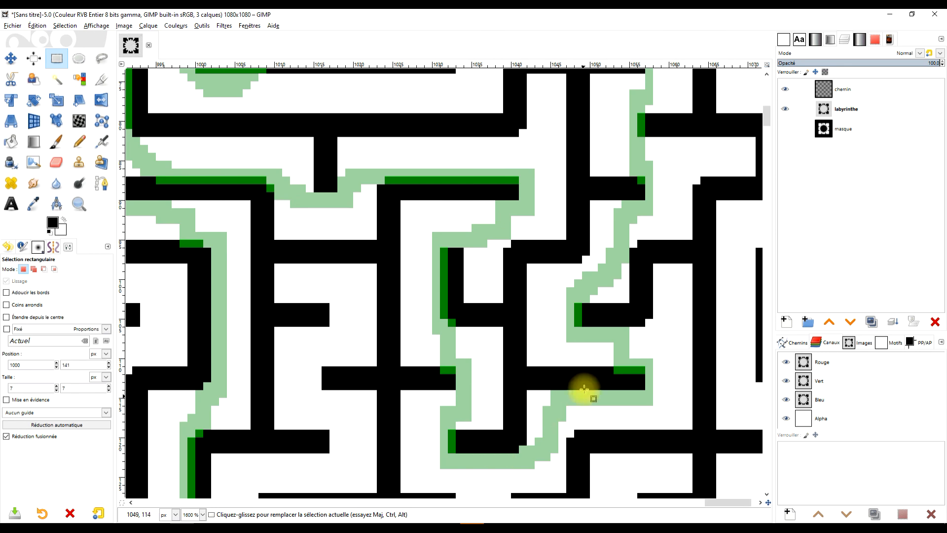
drag(668, 332, 502, 419)
drag(542, 164, 572, 348)
drag(535, 222, 650, 325)
drag(446, 206, 610, 217)
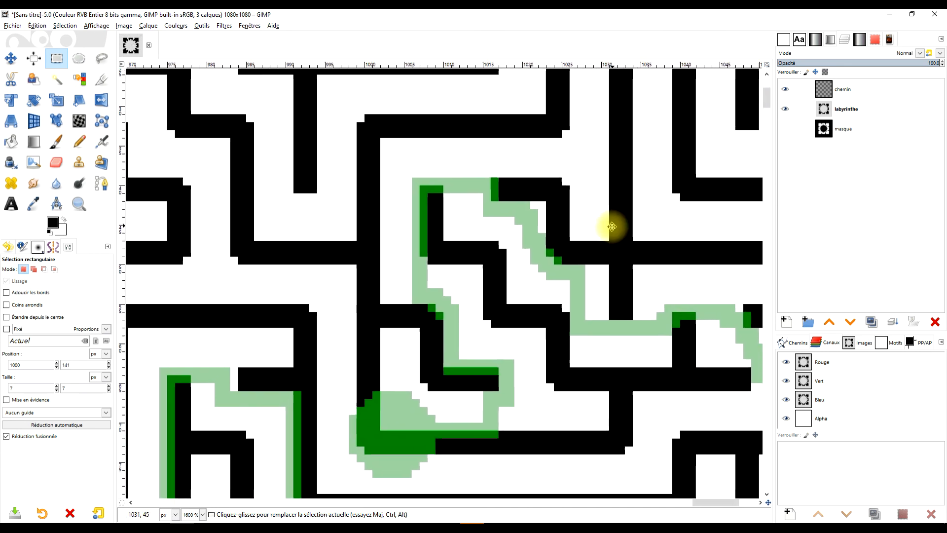
drag(445, 428, 420, 365)
drag(394, 310, 419, 226)
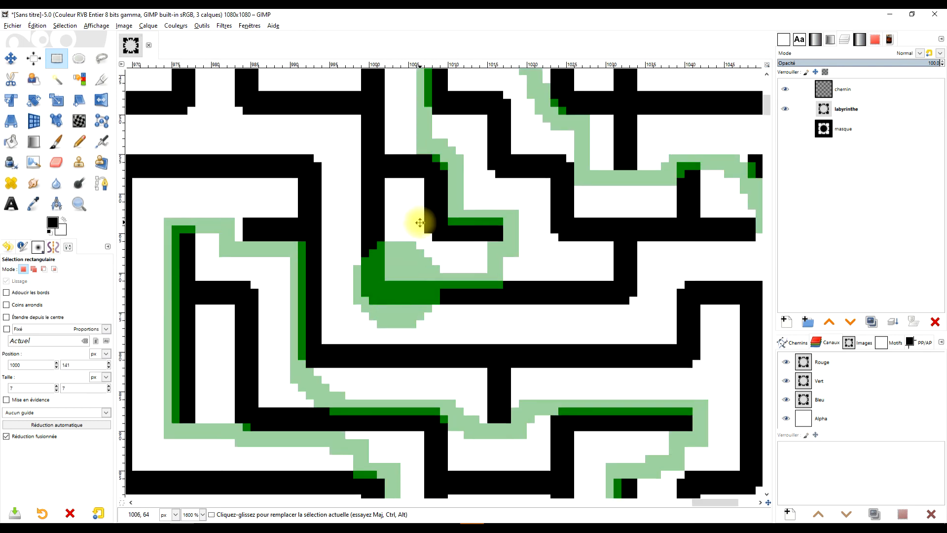
drag(485, 248, 445, 254)
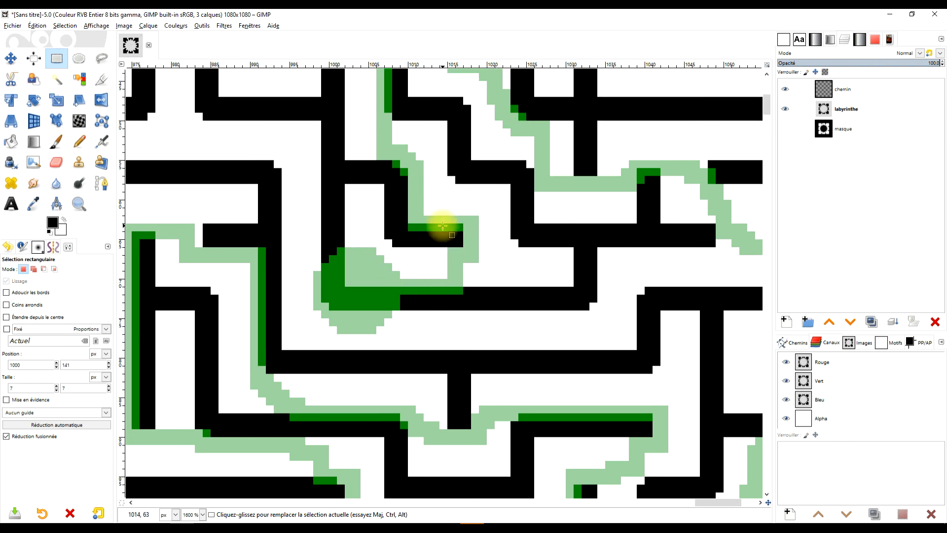
drag(307, 159, 432, 334)
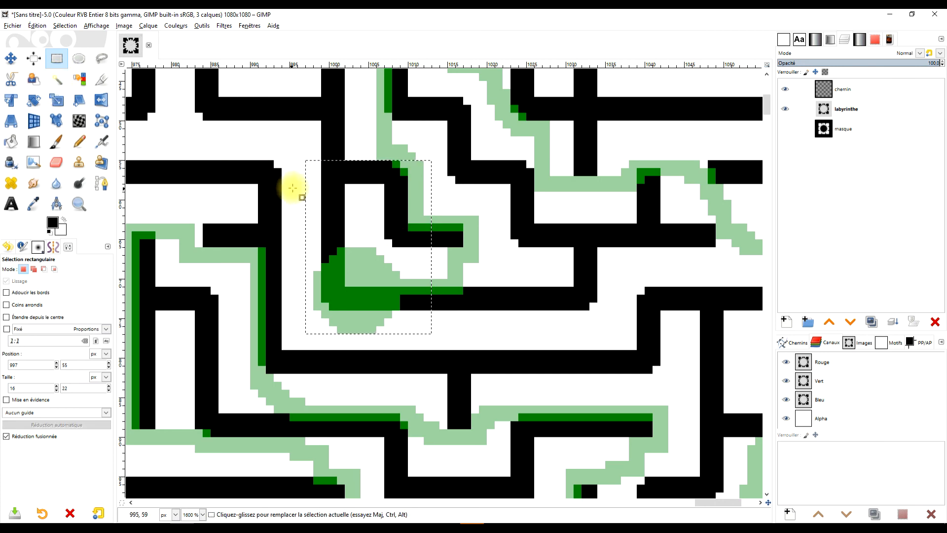
drag(299, 185, 384, 334)
drag(63, 229, 368, 231)
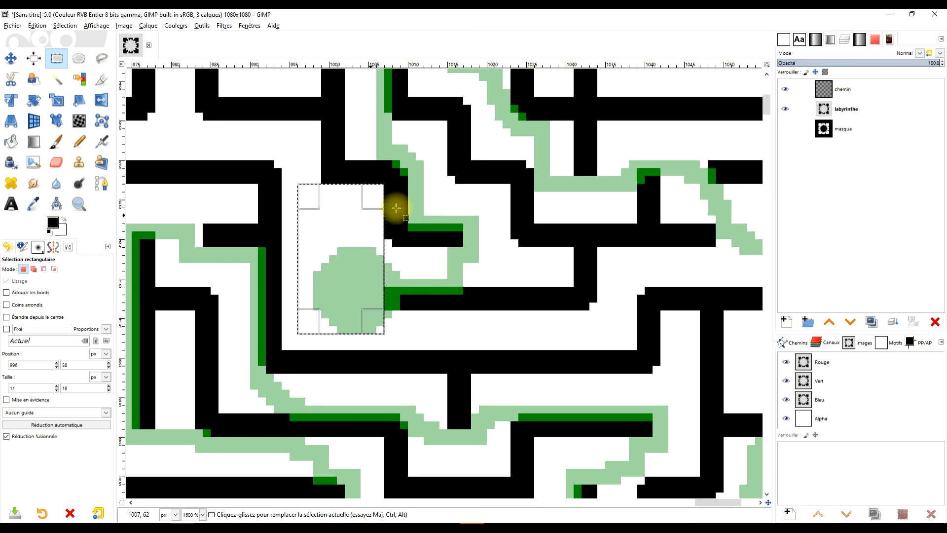
Step: Select the wall block beside the centre, delete it, and drop the selection
drag(479, 269, 450, 214)
drag(458, 271, 349, 232)
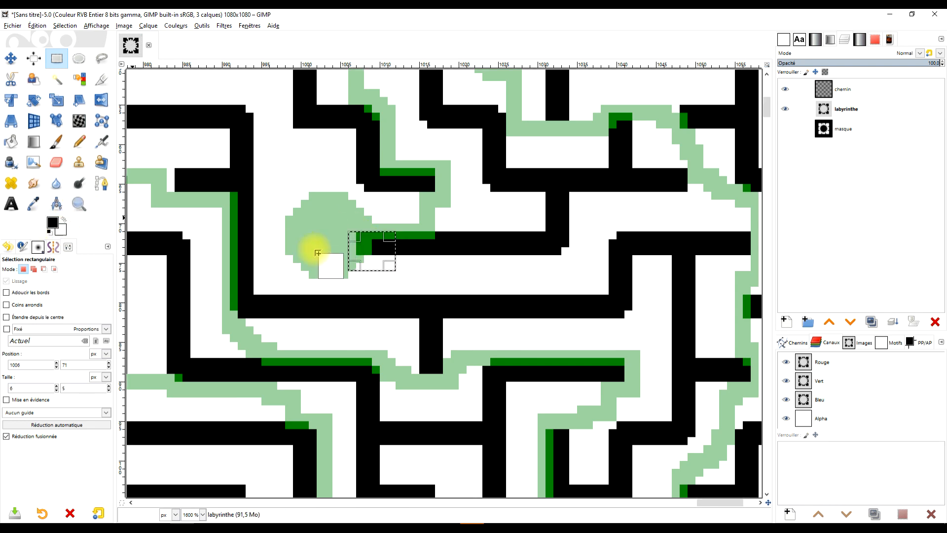
key(Delete)
click(446, 232)
Step: Set the chemin layer's opacity back to 100%
scroll(454, 239, down, 5)
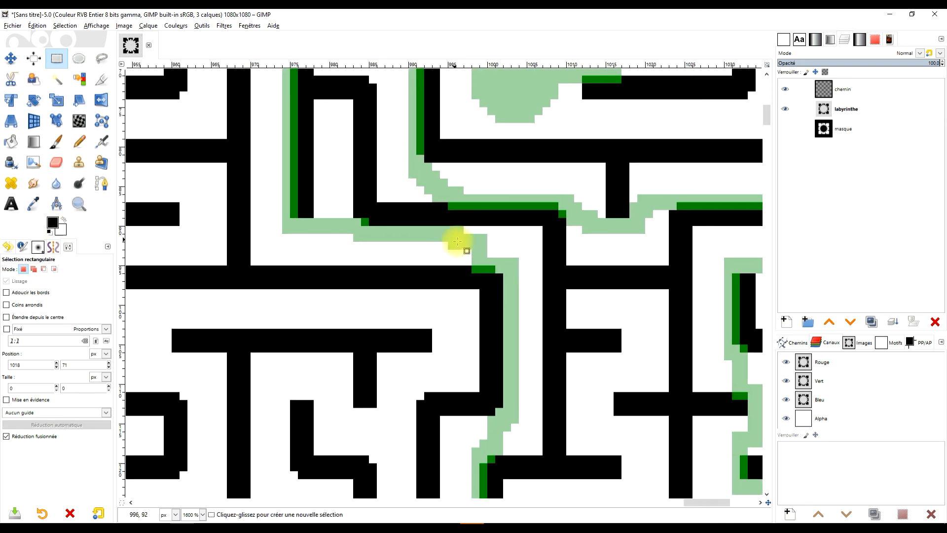
click(844, 90)
drag(915, 64, 938, 64)
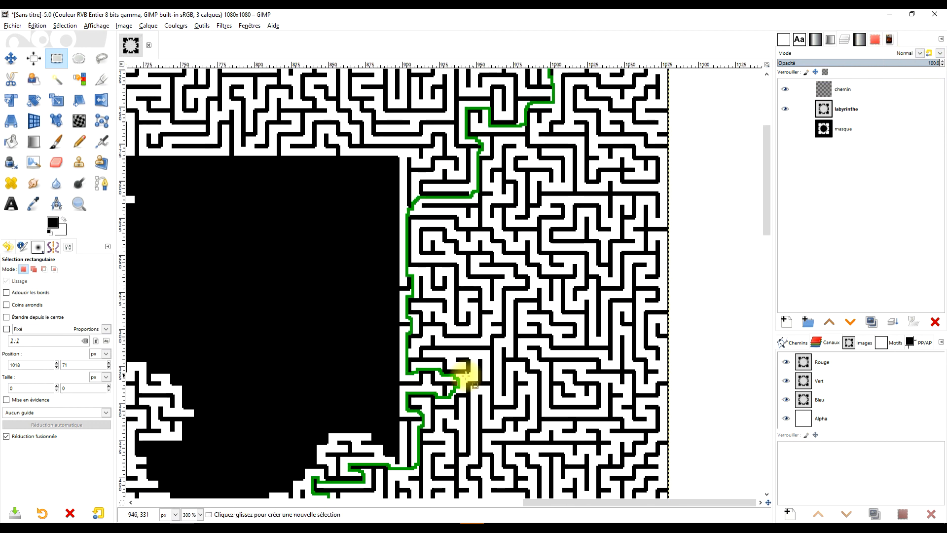
Step: Zoom out and review the whole maze with its solution path
scroll(484, 281, down, 5)
scroll(506, 188, left, 3)
scroll(391, 303, up, 4)
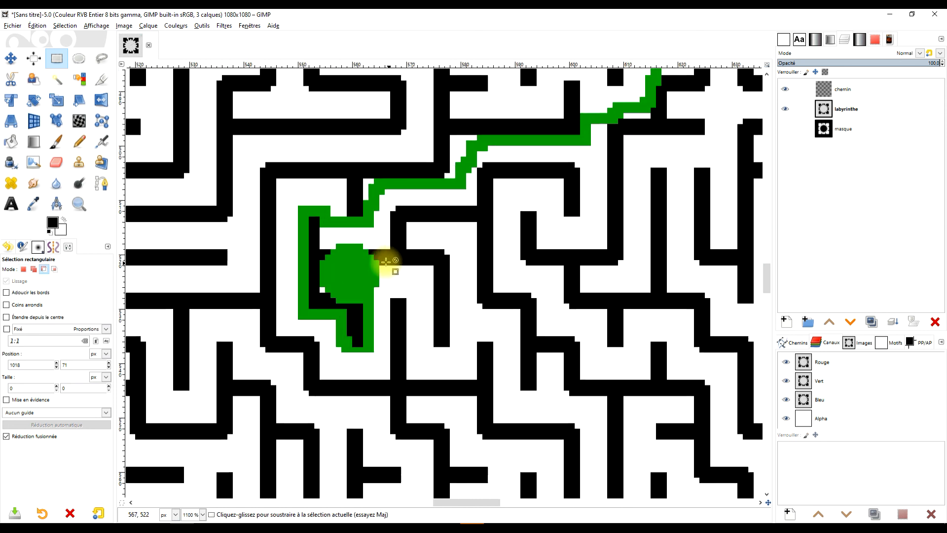
scroll(461, 268, down, 2)
scroll(562, 264, down, 2)
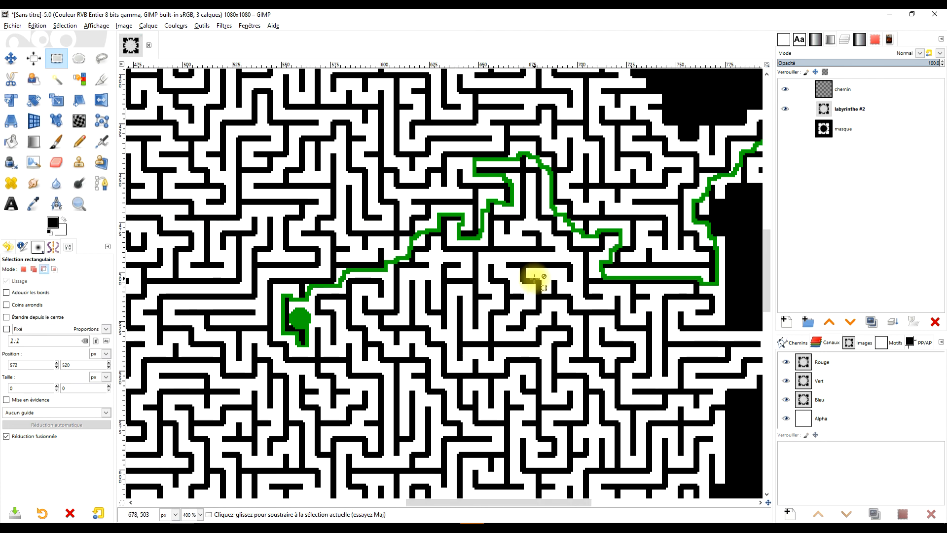
scroll(518, 291, down, 2)
scroll(575, 284, down, 3)
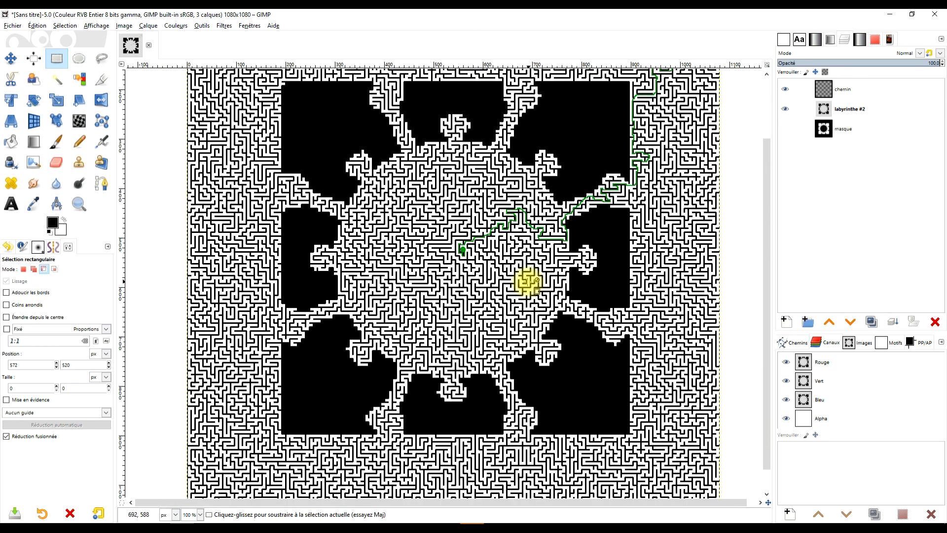
scroll(536, 281, down, 2)
scroll(535, 280, up, 1)
drag(528, 276, 497, 314)
scroll(489, 318, up, 1)
scroll(488, 317, down, 2)
scroll(491, 296, up, 1)
drag(492, 309, 514, 305)
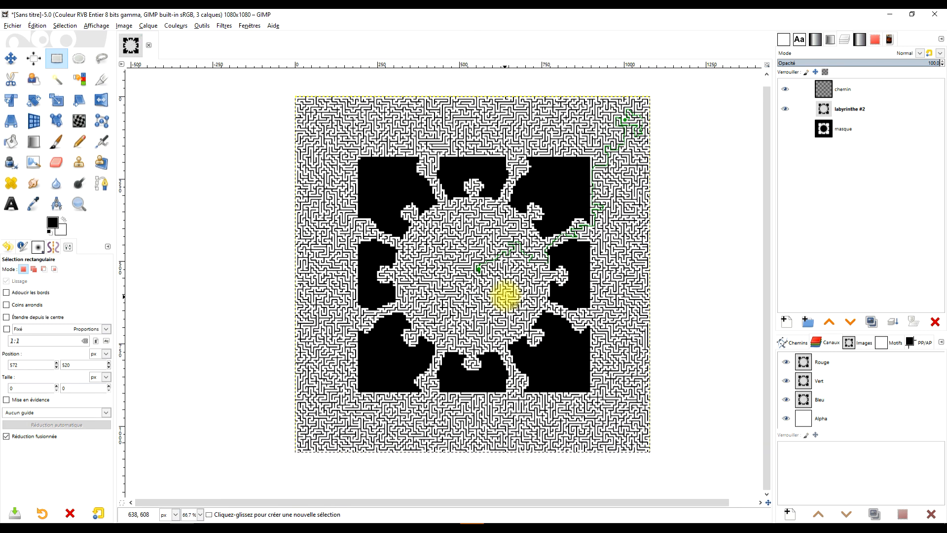